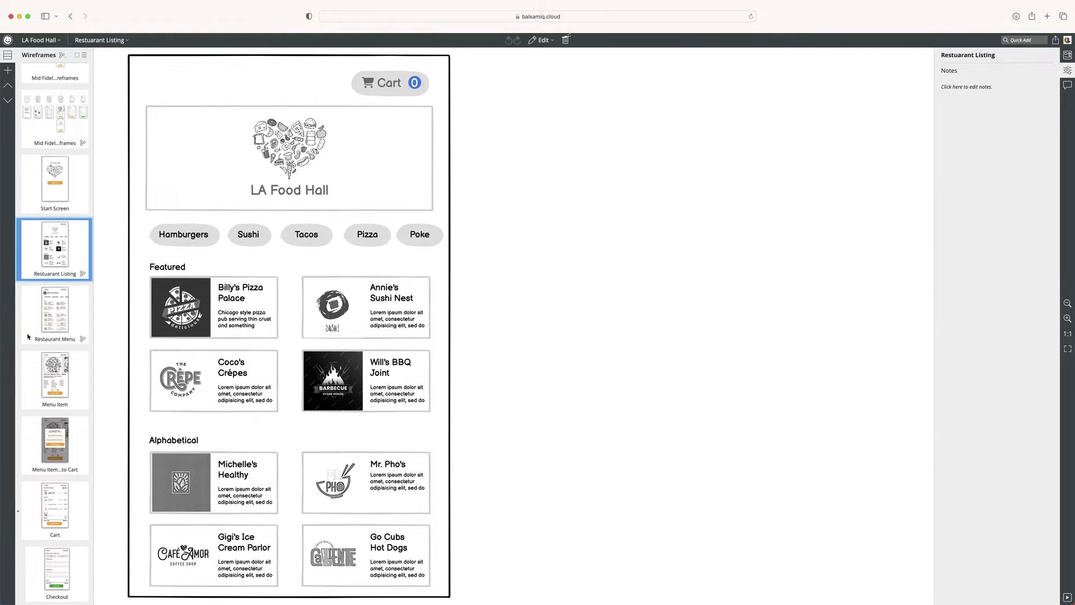
Step: Flip through the Menu Item, Restaurant Menu and Start Screen wireframes, ending on Restaurant Listing
{"action": "left_click", "coordinate": [60, 378]}
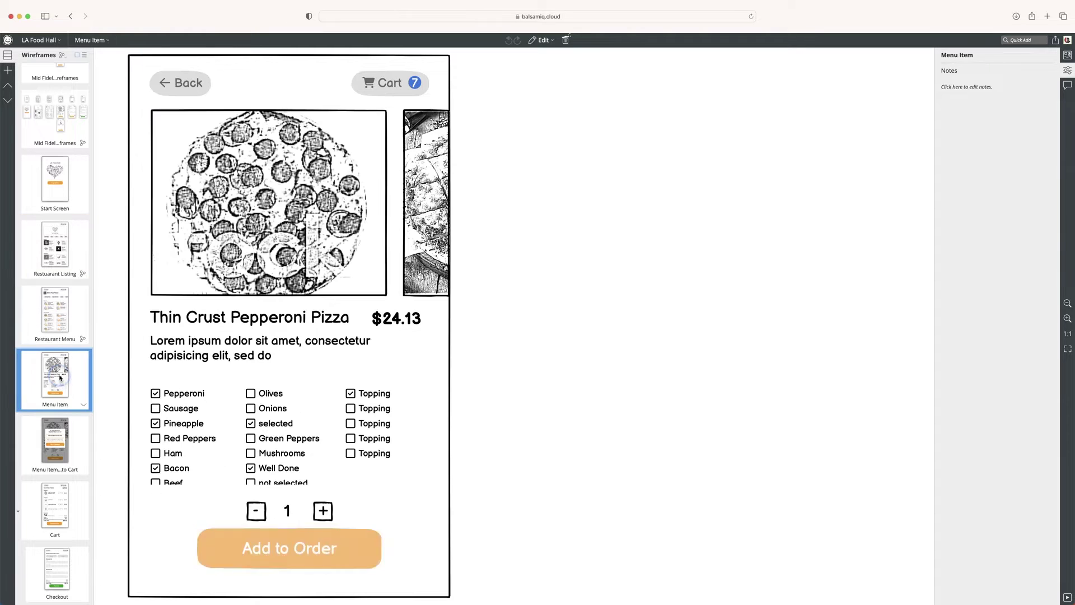
{"action": "left_click", "coordinate": [55, 311]}
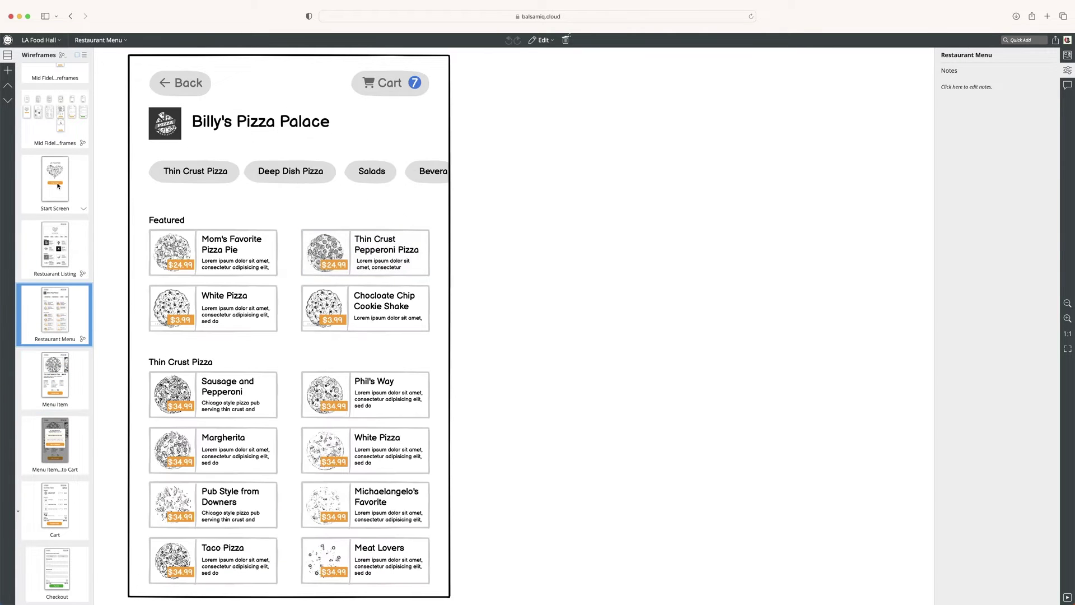
{"action": "left_click", "coordinate": [58, 186]}
{"action": "left_click", "coordinate": [56, 244]}
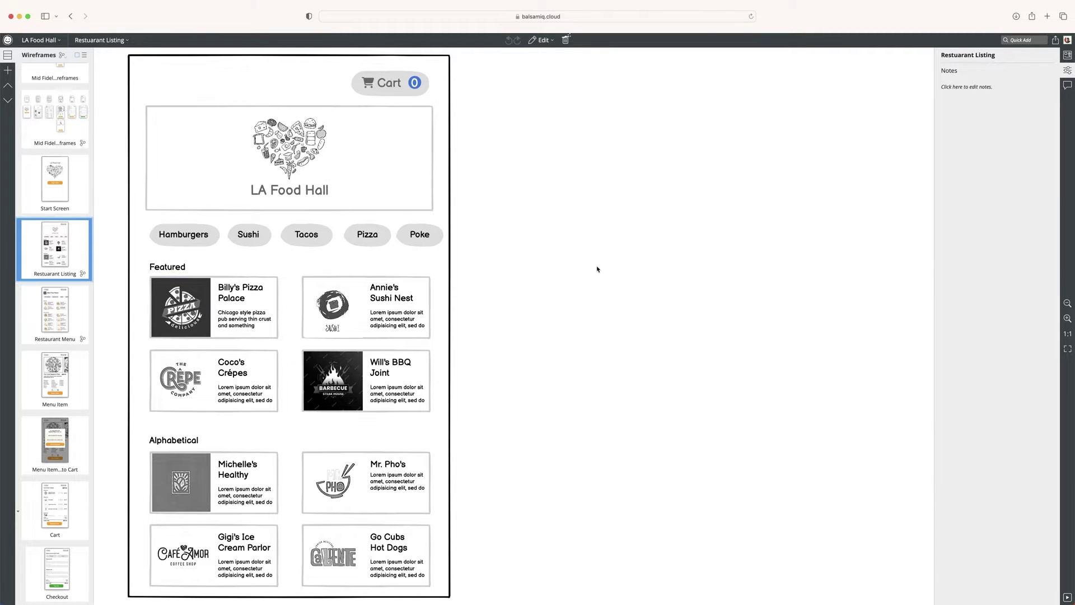
Step: Set the project style to Clean - best for presentation
{"action": "left_click", "coordinate": [49, 40]}
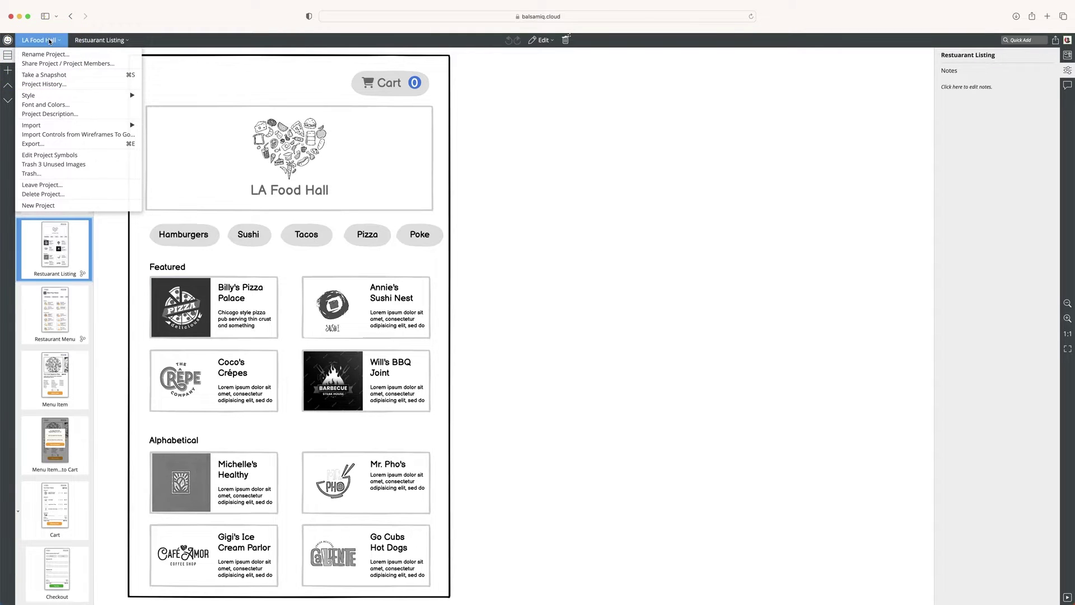
{"action": "left_click", "coordinate": [34, 96]}
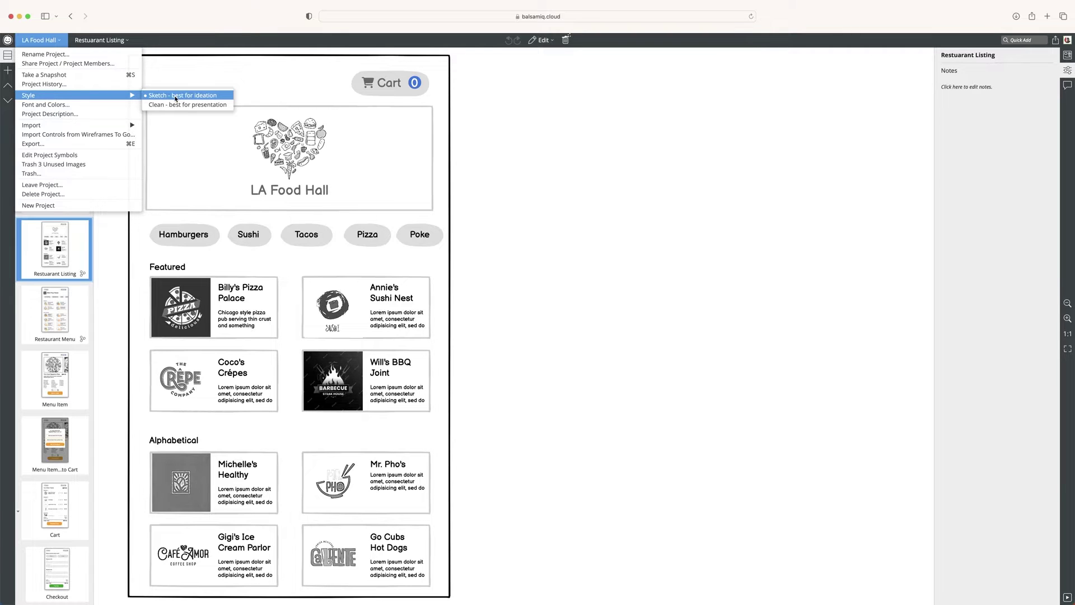
{"action": "left_click", "coordinate": [197, 105]}
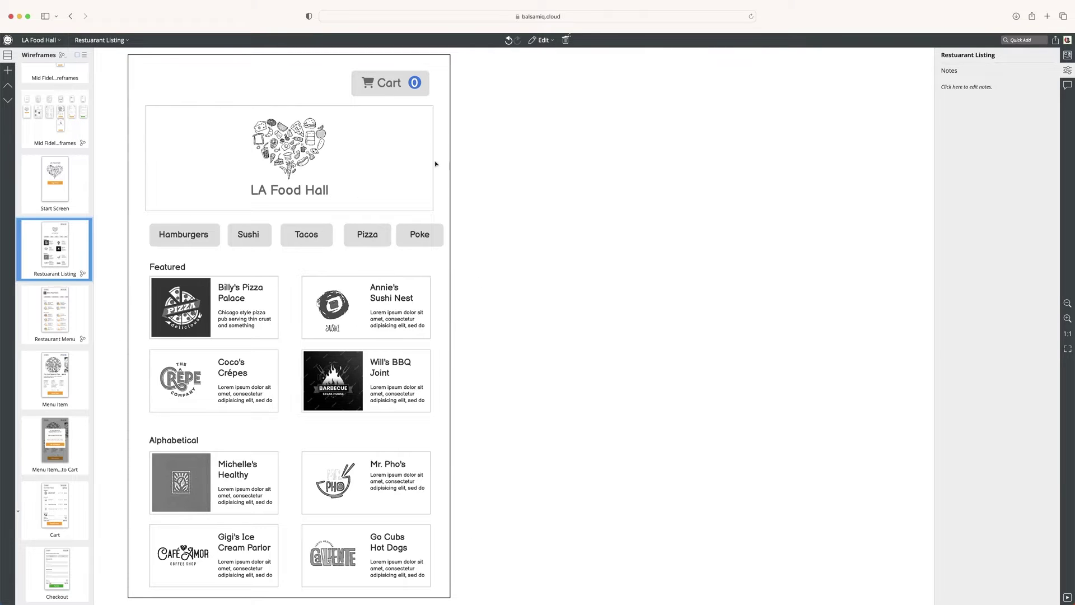
Step: Review the Restaurant Menu, Menu Item, Start Screen and Restaurant Listing wireframes in Clean style
{"action": "left_click", "coordinate": [49, 317]}
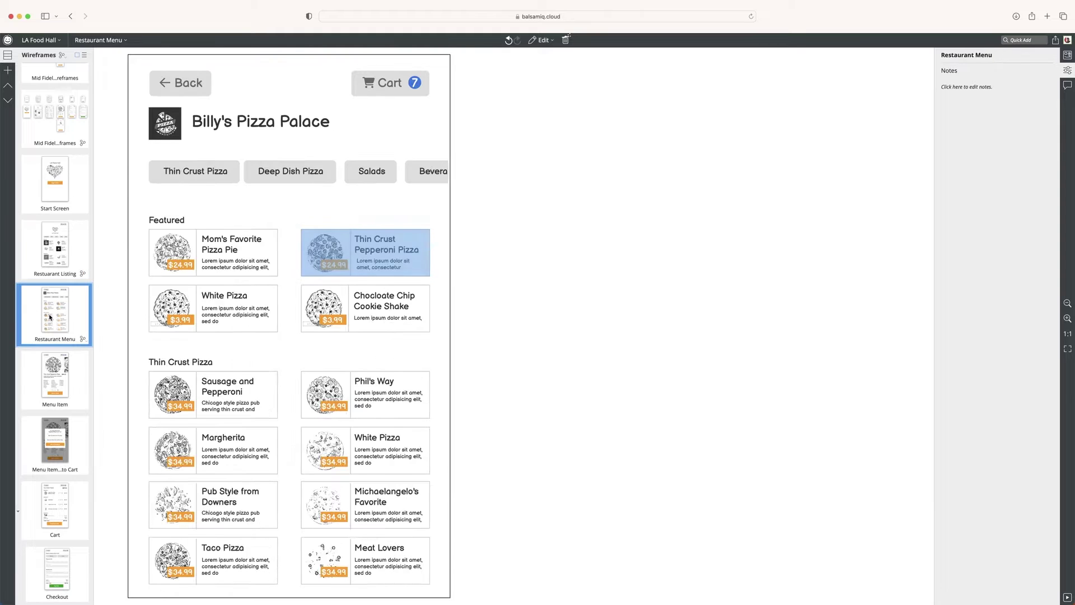
{"action": "left_click", "coordinate": [54, 357]}
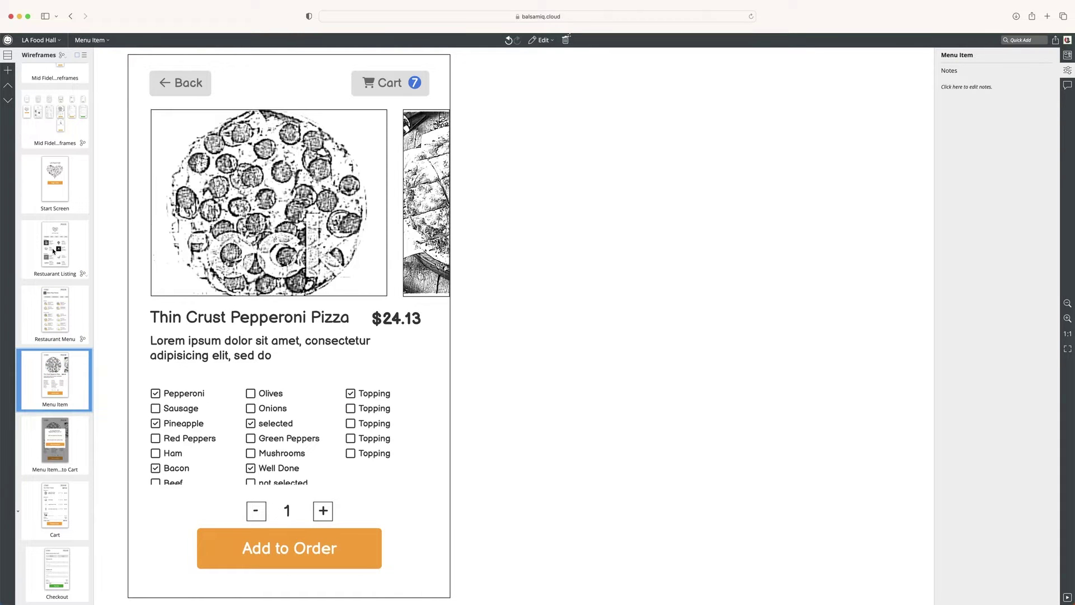
{"action": "left_click", "coordinate": [54, 250]}
{"action": "left_click", "coordinate": [56, 199]}
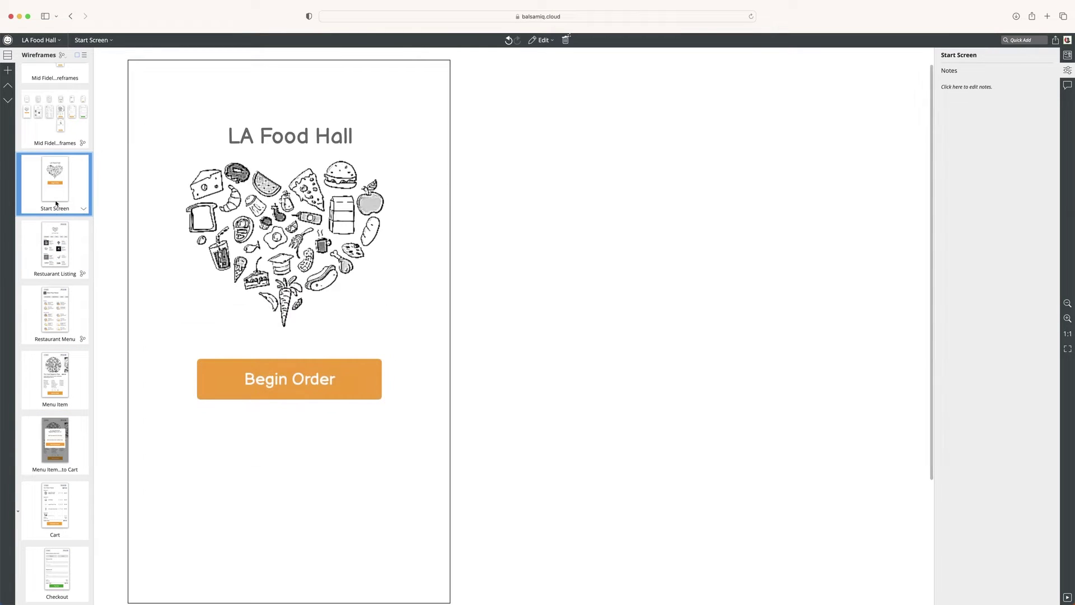
{"action": "left_click", "coordinate": [60, 227]}
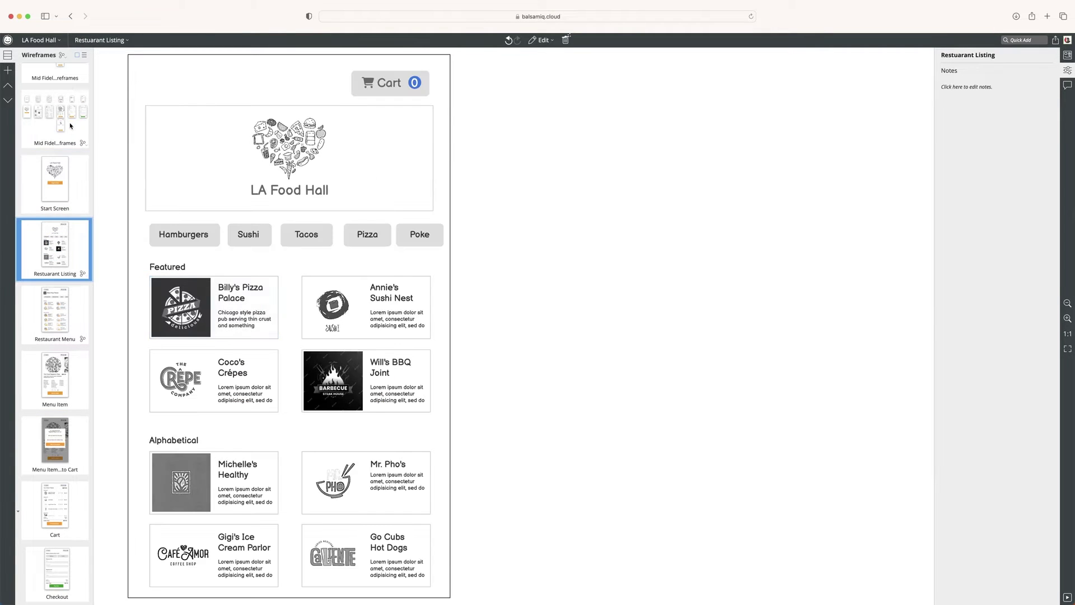
{"action": "left_click", "coordinate": [39, 40]}
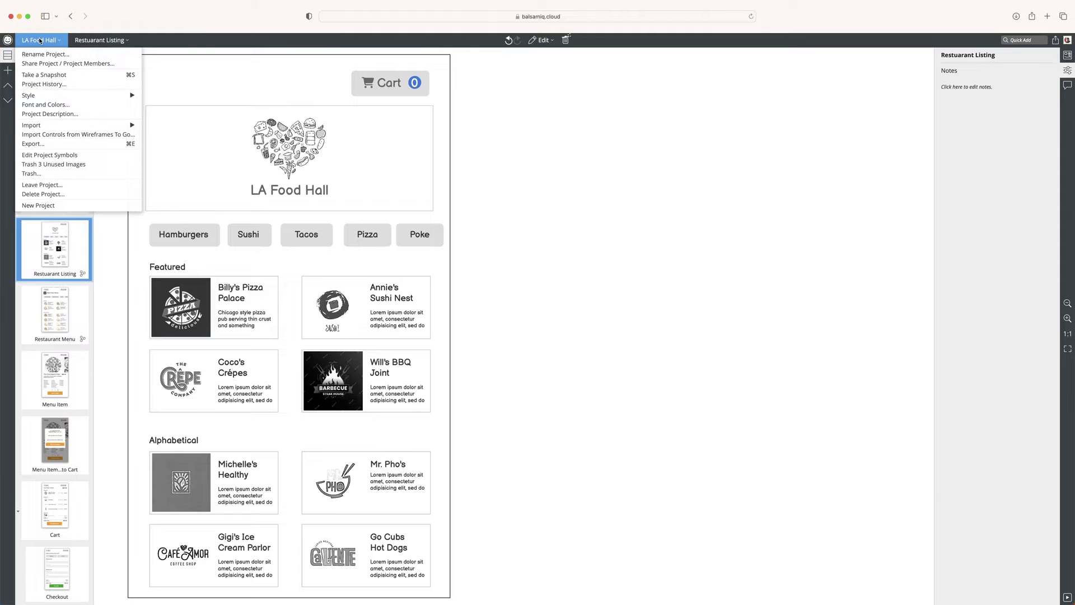
Step: Choose Open Sans as the project font in Font and Colors settings
{"action": "left_click", "coordinate": [46, 105]}
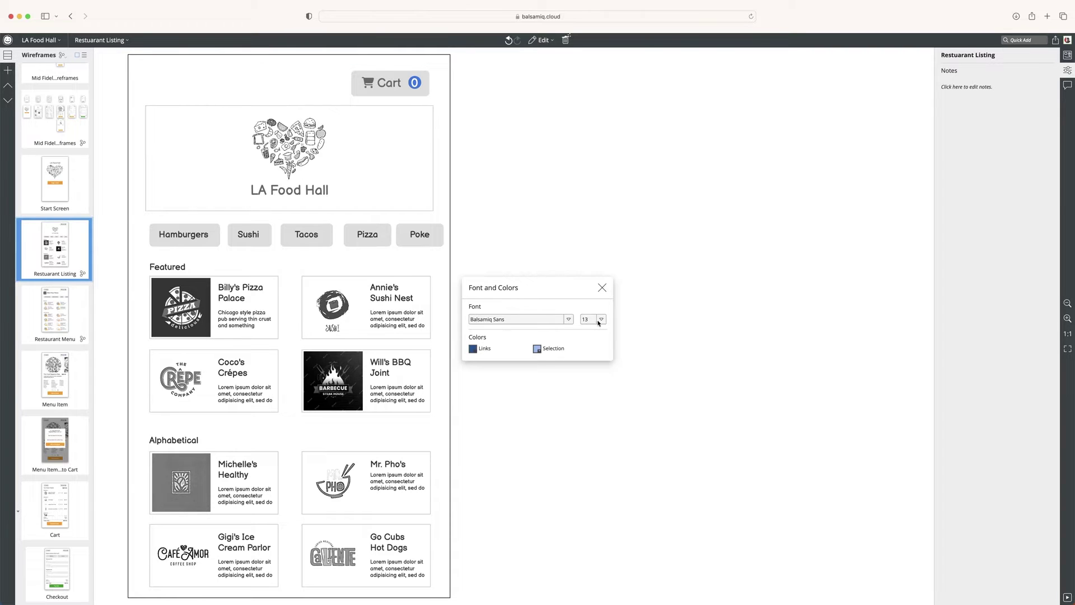
{"action": "left_click", "coordinate": [515, 320]}
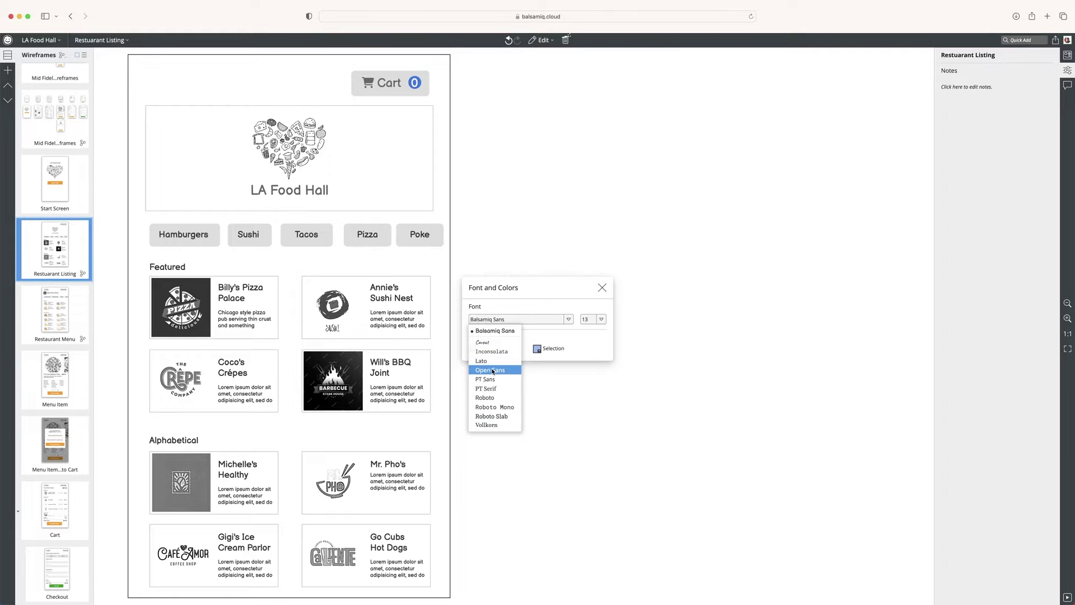
{"action": "left_click", "coordinate": [493, 371]}
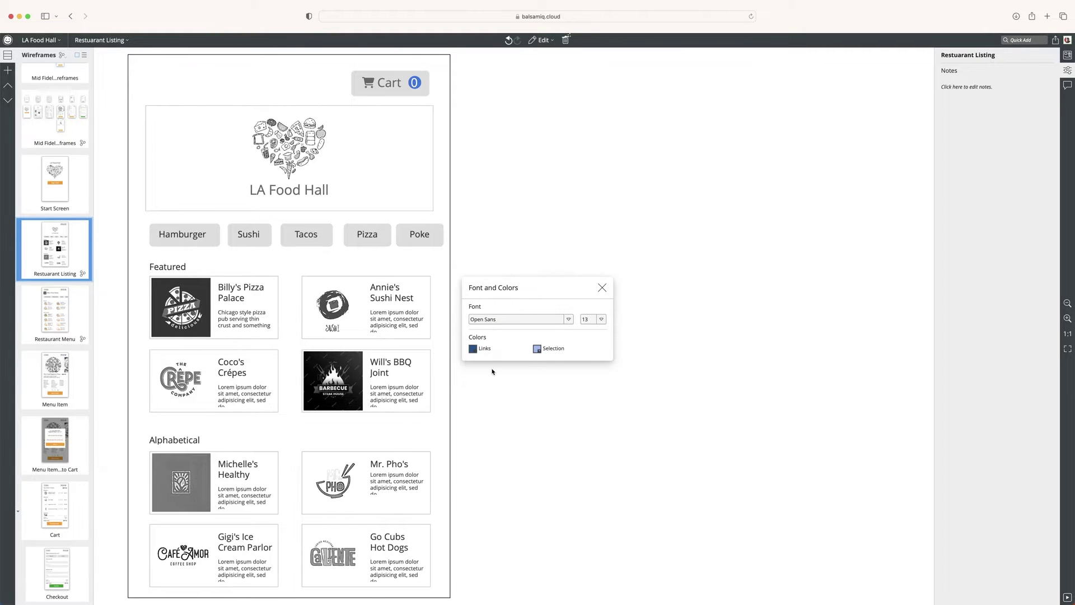
{"action": "left_click", "coordinate": [602, 289]}
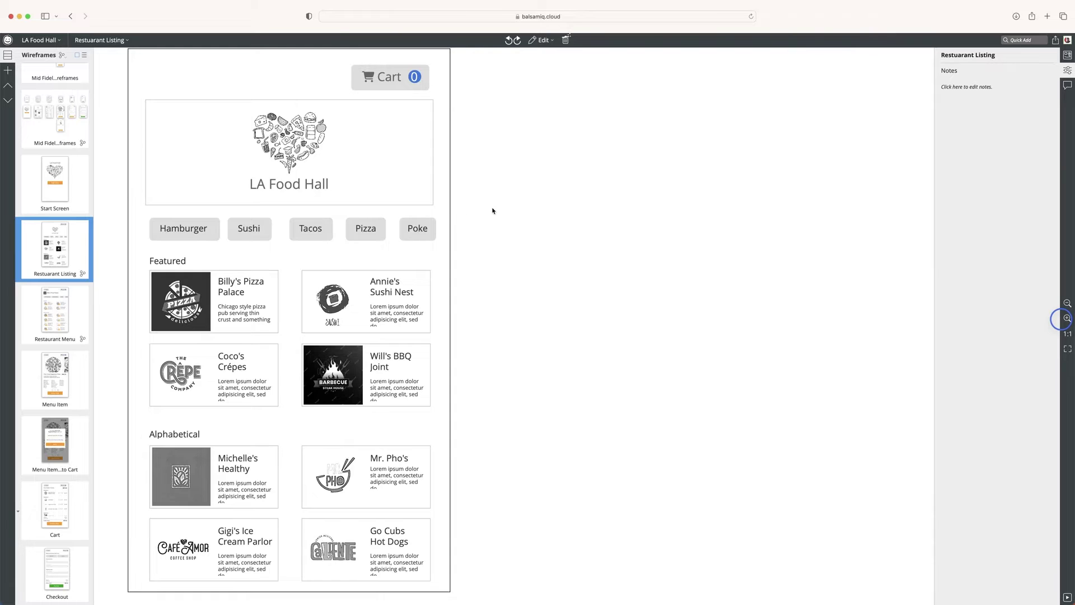
Step: Group the Poke, Pizza, Tacos, Sushi and Hamburger buttons each with its label
{"action": "left_click_drag", "start_coordinate": [491, 199], "coordinate": [398, 257]}
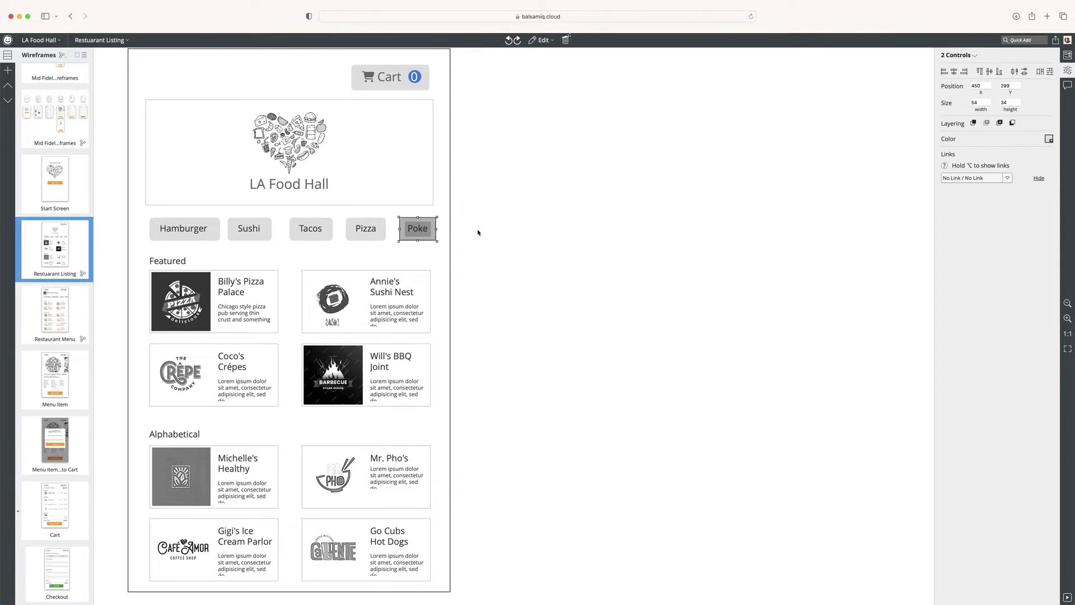
{"action": "key", "text": "ctrl+g"}
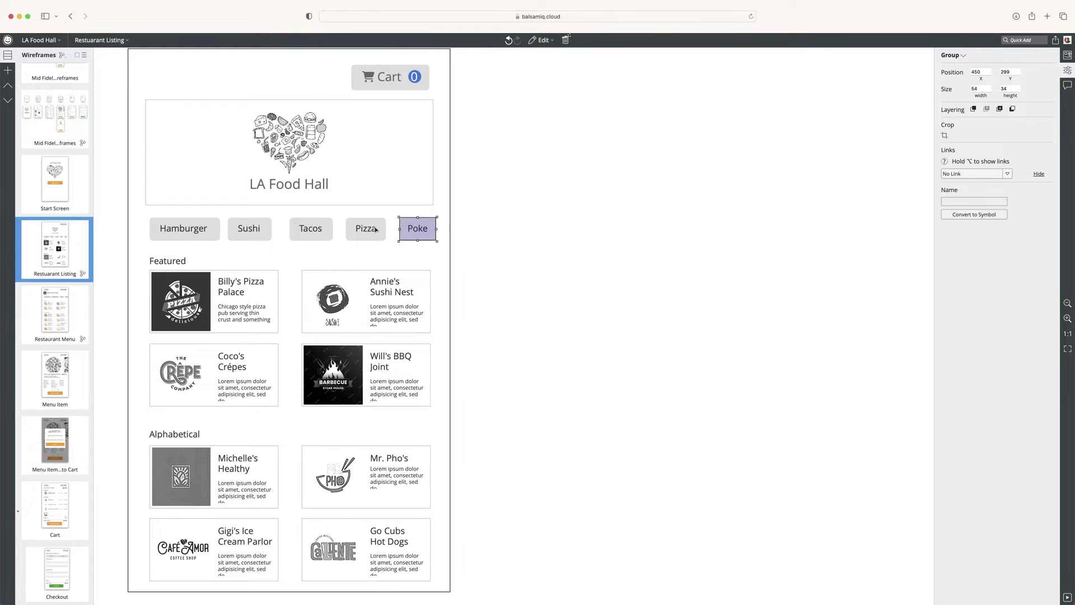
{"action": "left_click", "coordinate": [376, 229]}
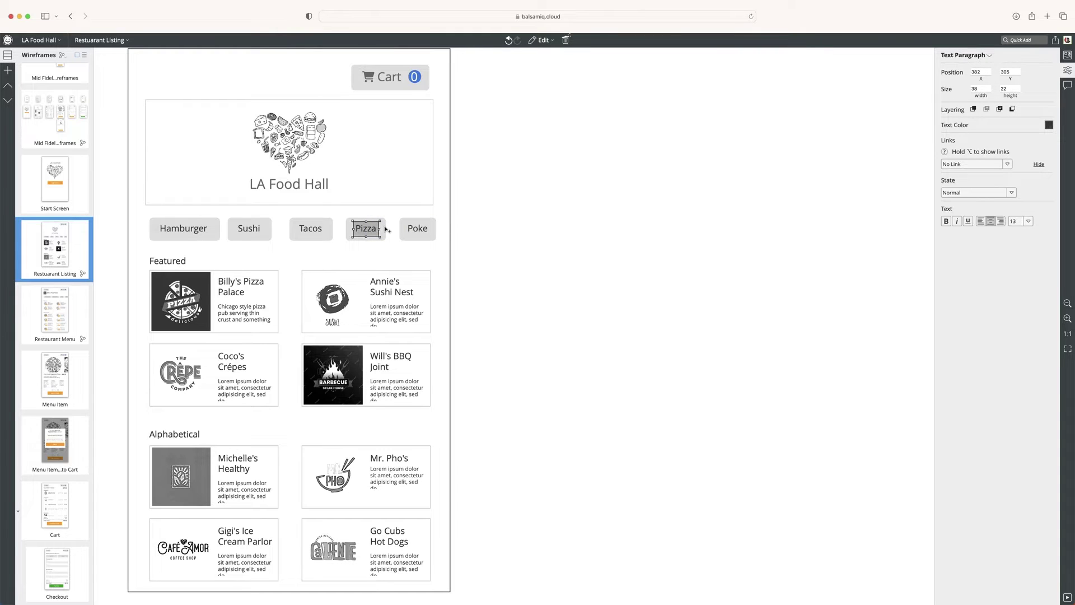
{"action": "left_click", "coordinate": [385, 229], "text": "shift"}
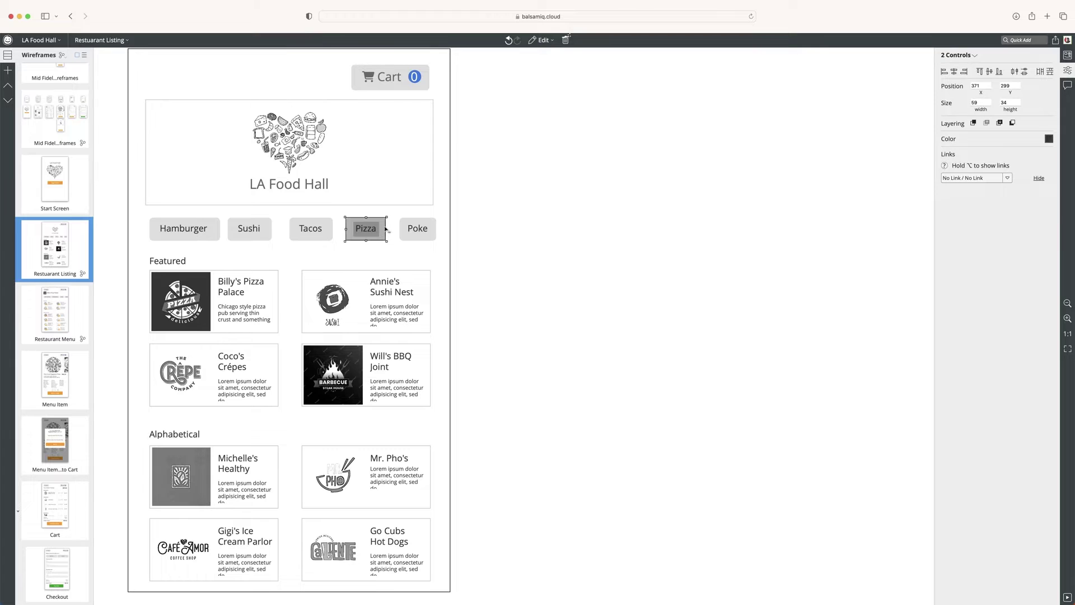
{"action": "key", "text": "ctrl+g"}
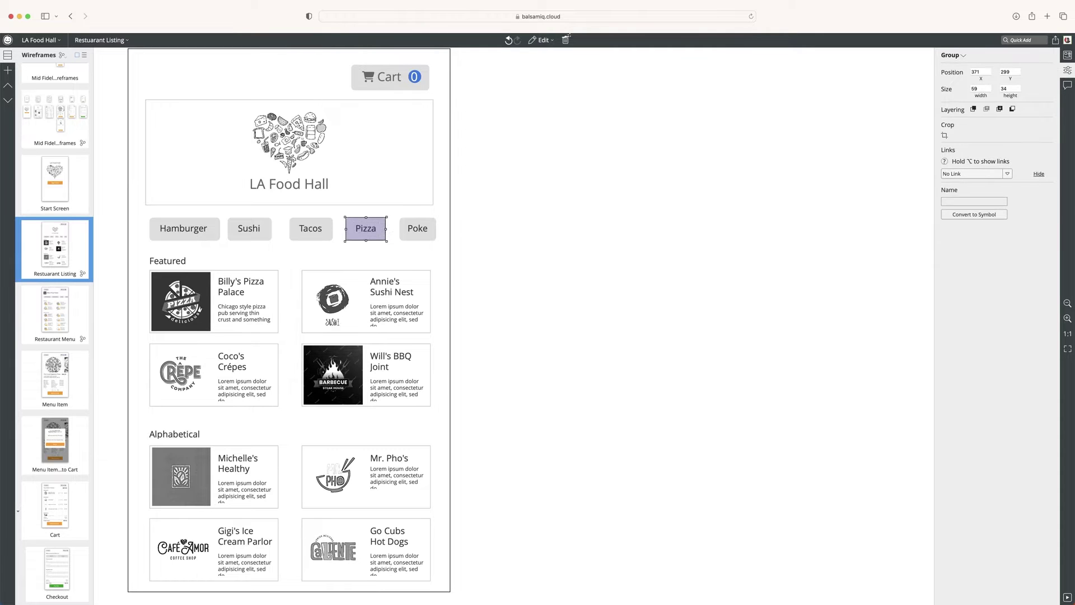
{"action": "left_click", "coordinate": [292, 228]}
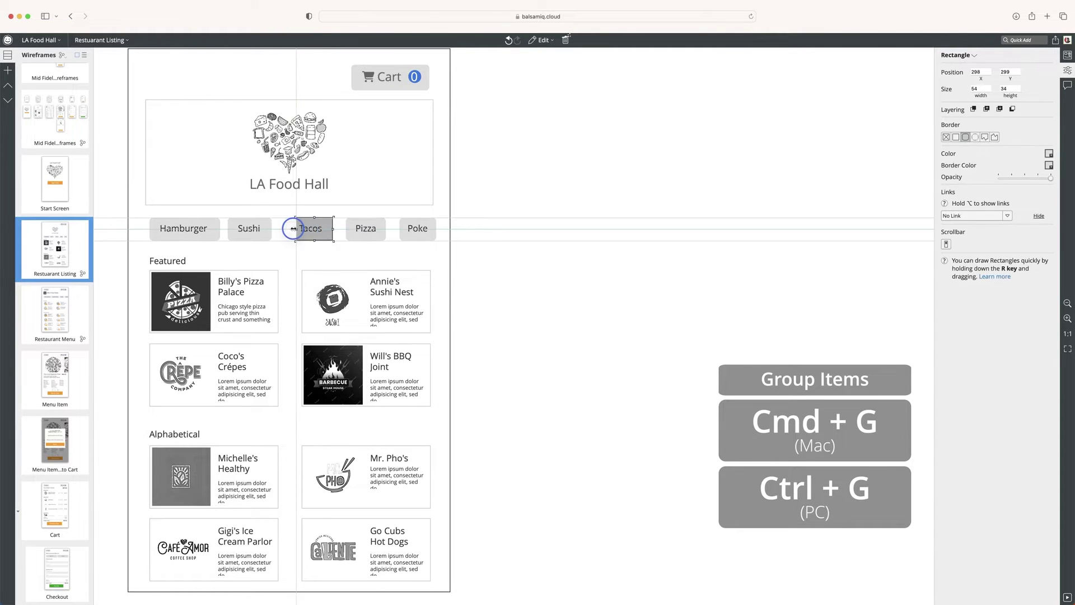
{"action": "left_click", "coordinate": [311, 228], "text": "shift"}
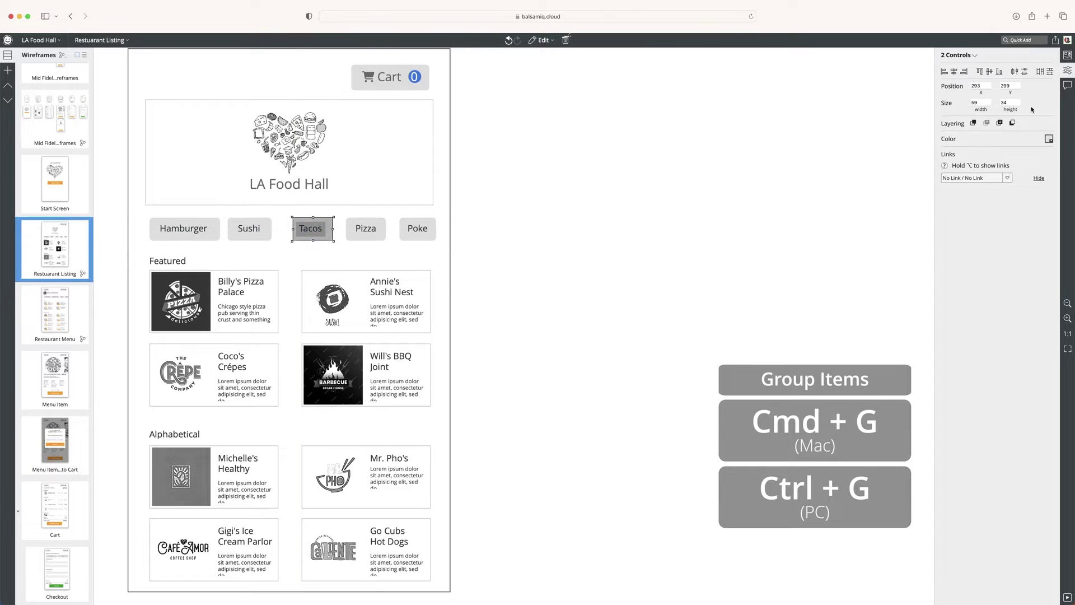
{"action": "left_click", "coordinate": [954, 71]}
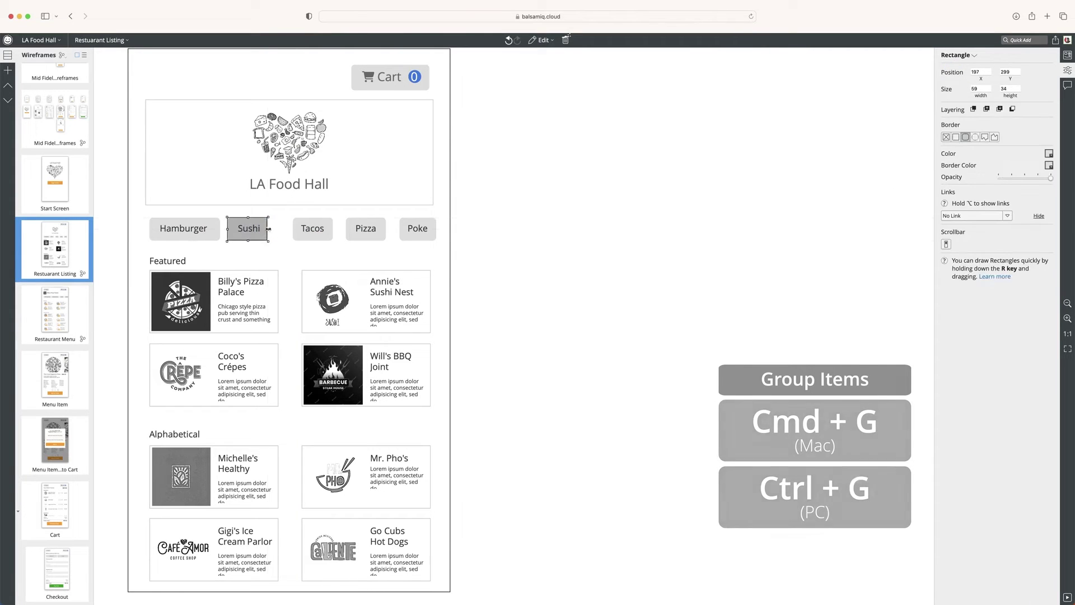
{"action": "left_click", "coordinate": [181, 228]}
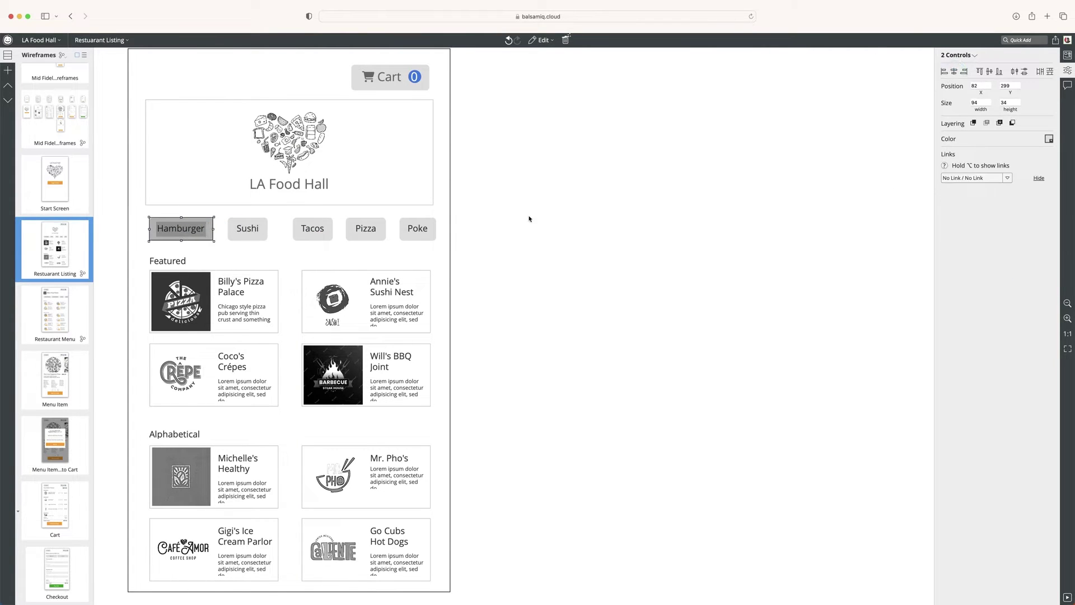
{"action": "left_click", "coordinate": [504, 232]}
Step: Space the five category buttons evenly across the row
{"action": "left_click_drag", "start_coordinate": [493, 203], "coordinate": [134, 256]}
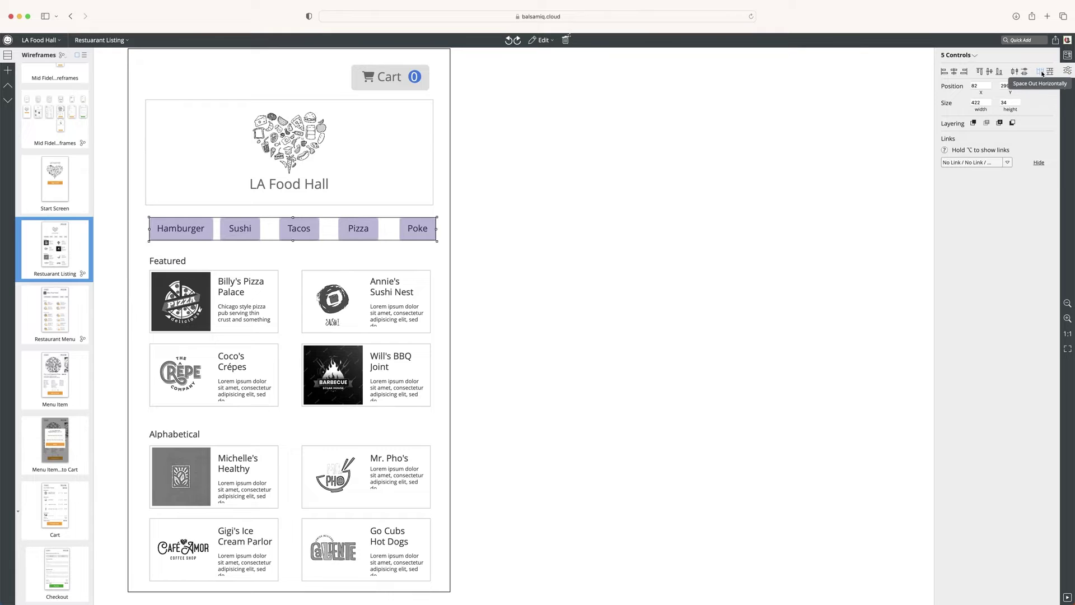
{"action": "left_click", "coordinate": [1041, 71]}
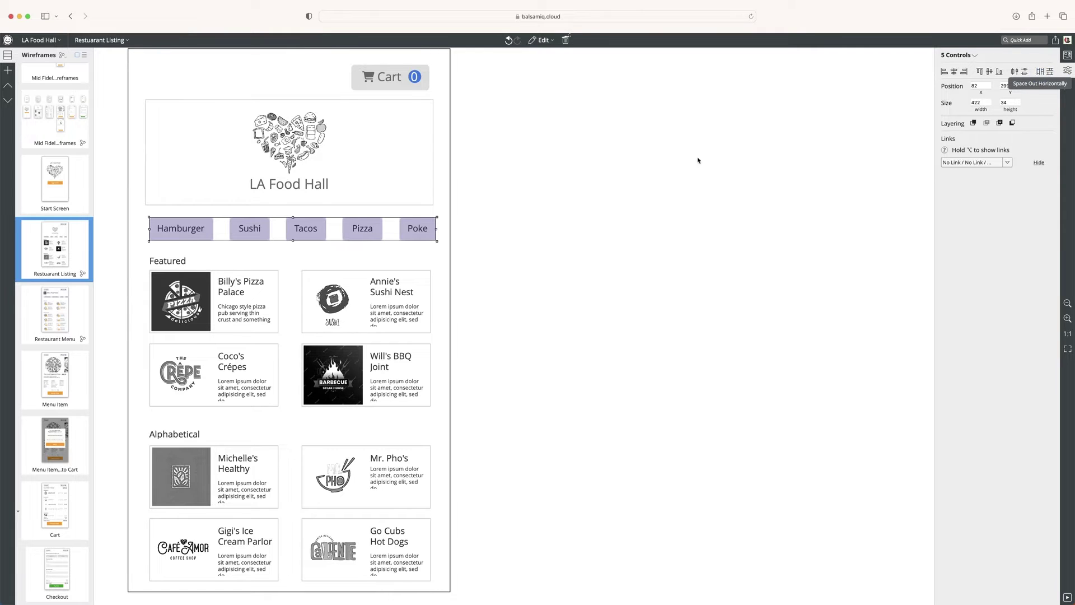
{"action": "left_click", "coordinate": [610, 252]}
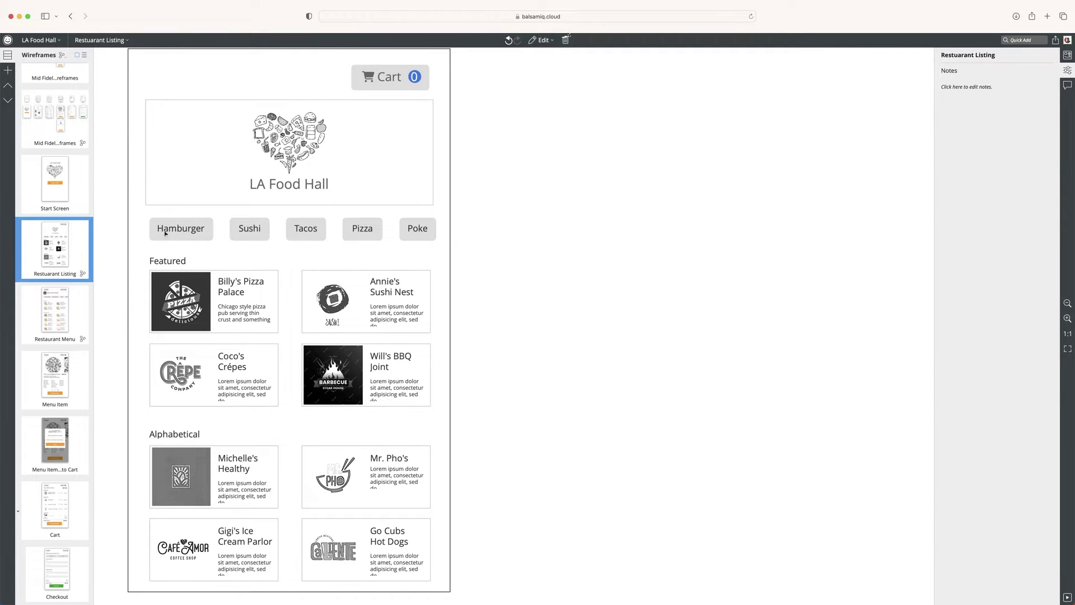
Step: Narrow the LA Food Hall header box slightly from the left
{"action": "left_click", "coordinate": [153, 165]}
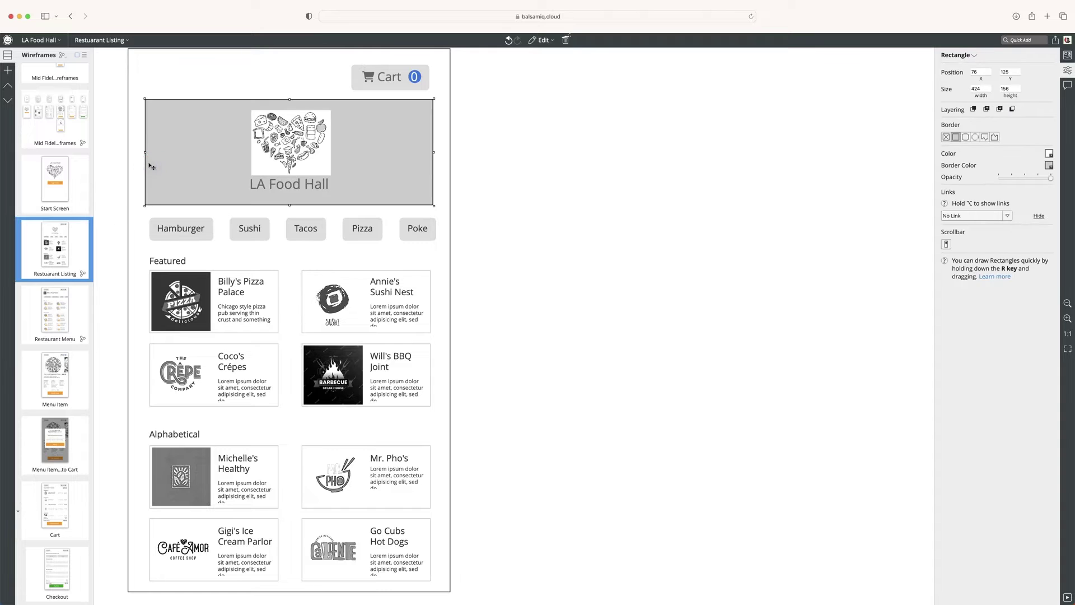
{"action": "left_click_drag", "start_coordinate": [145, 151], "coordinate": [146, 151]}
{"action": "left_click", "coordinate": [386, 77]}
{"action": "scroll", "coordinate": [392, 224], "scroll_direction": "down", "scroll_amount": 2}
Step: Set the description paragraph height to 37 for Annie's, Will's and following cards through Gigi's
{"action": "left_click", "coordinate": [398, 263]}
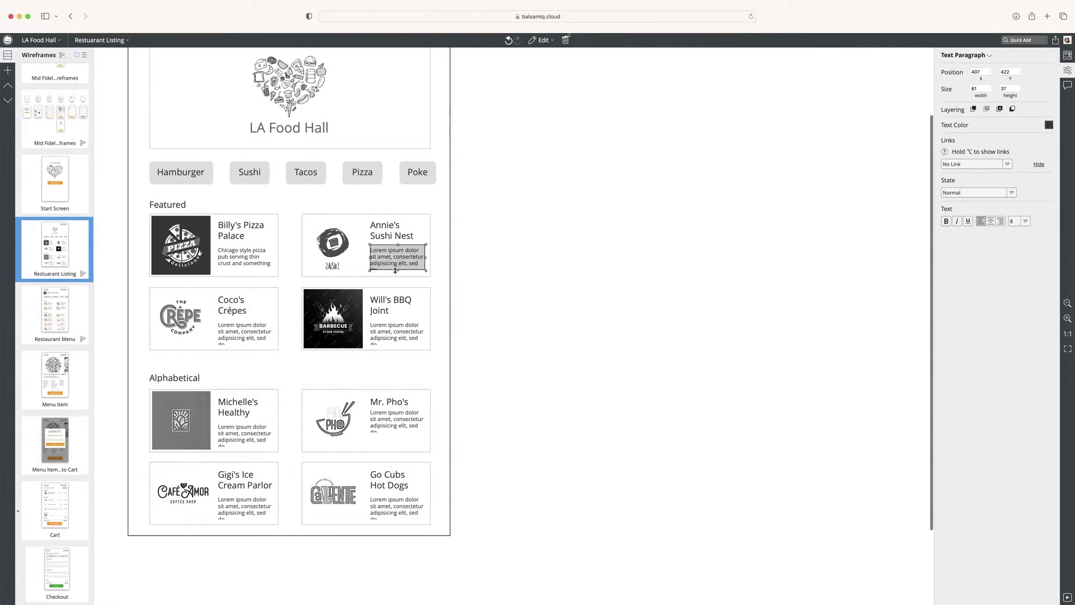
{"action": "left_click", "coordinate": [1010, 88]}
{"action": "type", "text": "37"}
{"action": "key", "text": "Tab"}
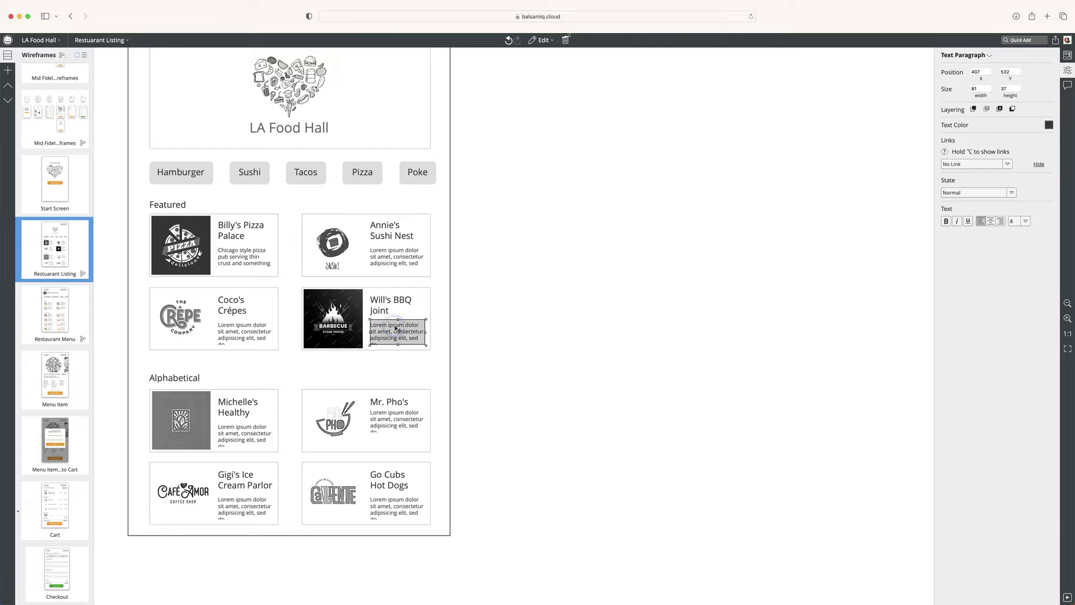
{"action": "left_click", "coordinate": [1003, 89]}
{"action": "key", "text": "Return"}
{"action": "key", "text": "Tab"}
{"action": "key", "text": "Return"}
{"action": "key", "text": "Tab"}
{"action": "key", "text": "Return"}
{"action": "key", "text": "Tab"}
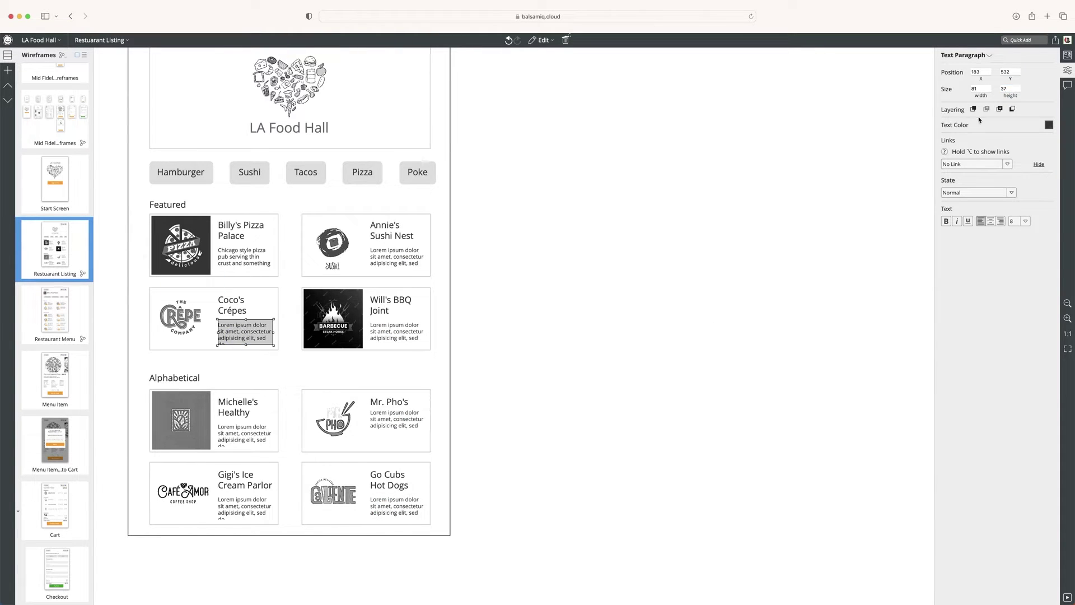
{"action": "key", "text": "Return"}
{"action": "key", "text": "Tab"}
{"action": "key", "text": "Return"}
Step: Give Michelle's description paragraph the same height of 37
{"action": "left_click", "coordinate": [766, 207]}
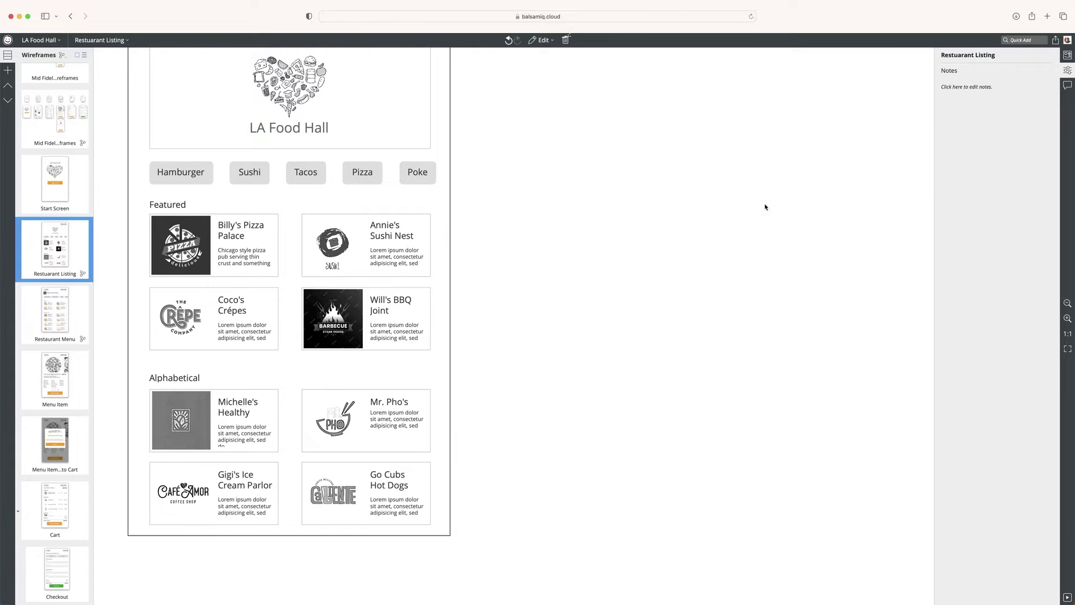
{"action": "left_click", "coordinate": [252, 439]}
{"action": "left_click", "coordinate": [1011, 88]}
{"action": "key", "text": "Return"}
{"action": "left_click", "coordinate": [572, 329]}
{"action": "scroll", "coordinate": [537, 269], "scroll_direction": "up", "scroll_amount": 2}
{"action": "scroll", "coordinate": [532, 268], "scroll_direction": "up", "scroll_amount": 3}
{"action": "left_click", "coordinate": [384, 187]}
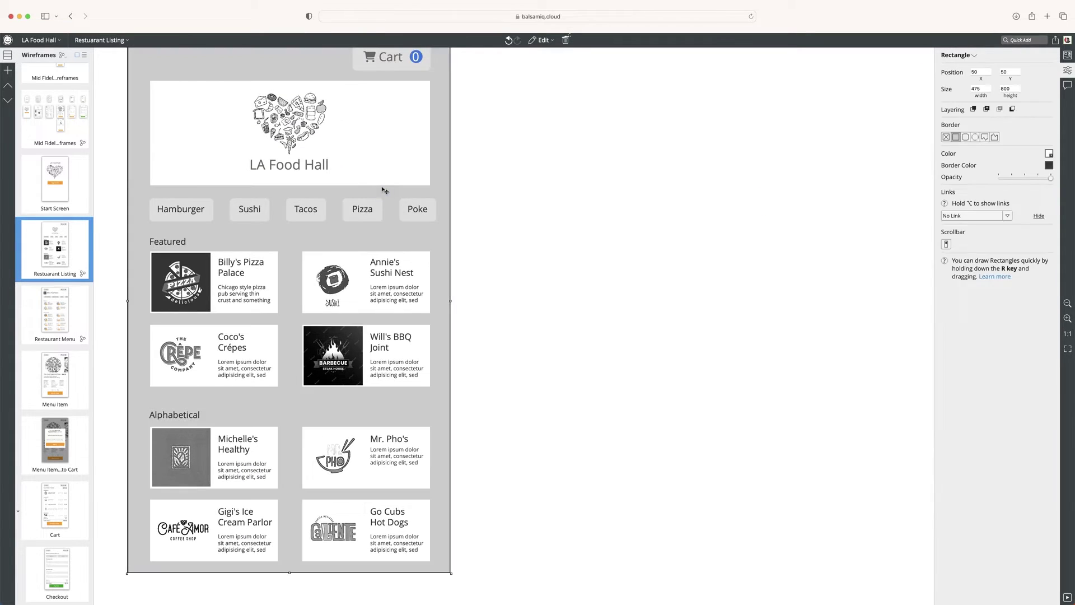
{"action": "left_click", "coordinate": [519, 181]}
Step: Switch to the alternate Restaurant Listing version and group its header logo and title
{"action": "right_click", "coordinate": [73, 273]}
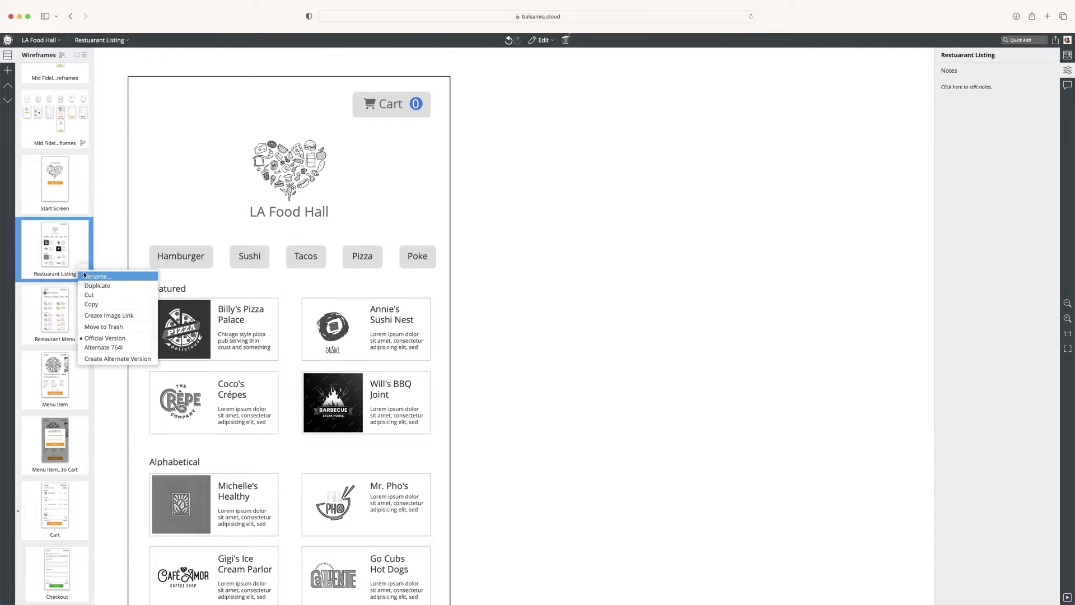
{"action": "left_click", "coordinate": [99, 348]}
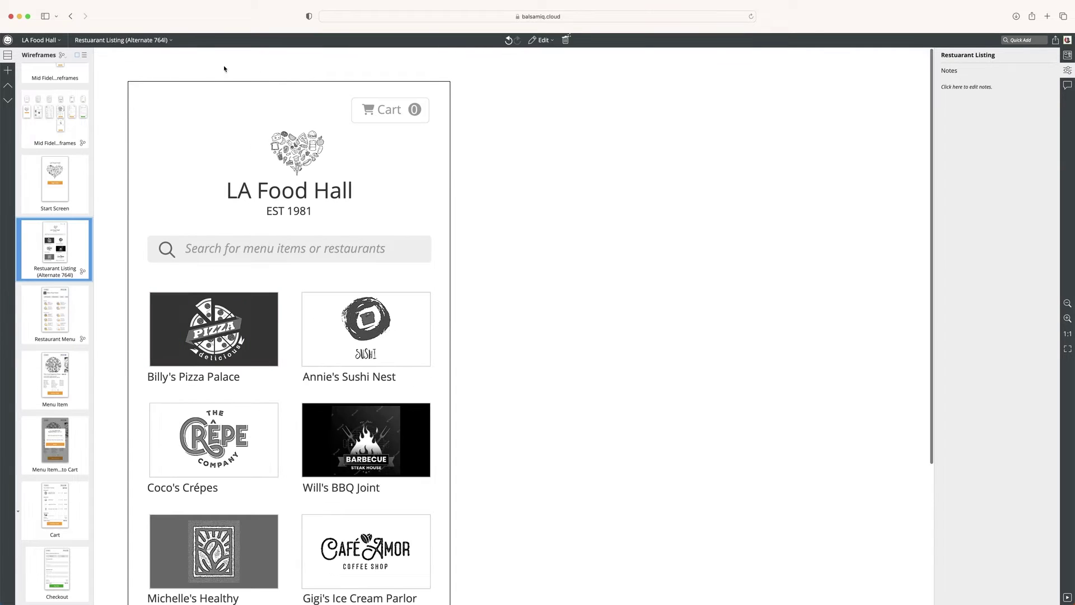
{"action": "mouse_move", "coordinate": [196, 57]}
{"action": "left_mouse_down"}
{"action": "mouse_move", "coordinate": [367, 230]}
{"action": "mouse_move", "coordinate": [399, 239]}
{"action": "left_mouse_up"}
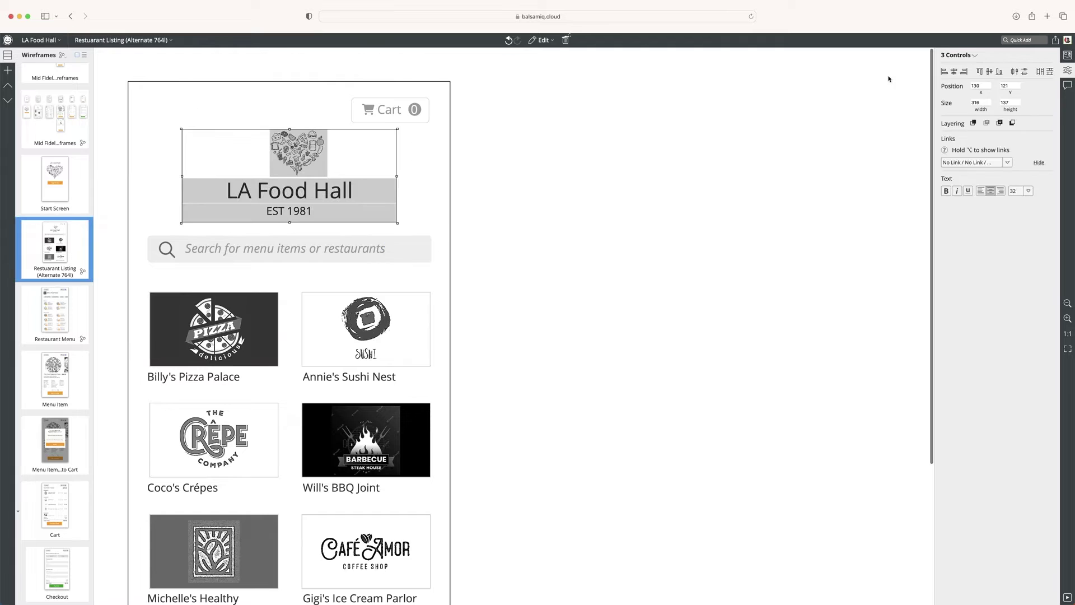
{"action": "key", "text": "super+g"}
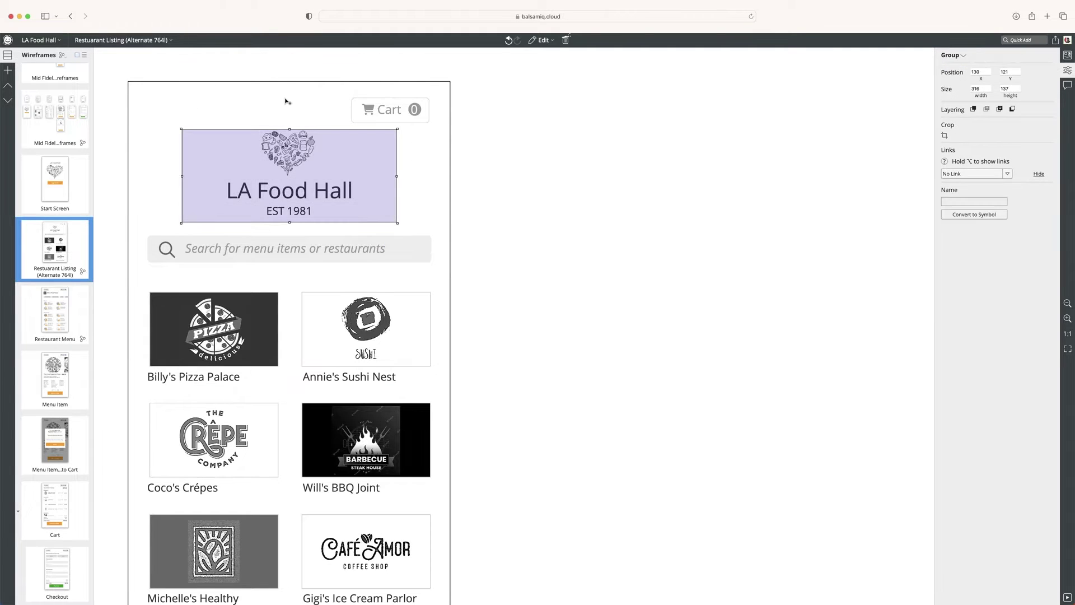
Step: Inspect the header's page container, heart image, title and the Cart button parts
{"action": "left_click", "coordinate": [286, 98], "text": "shift"}
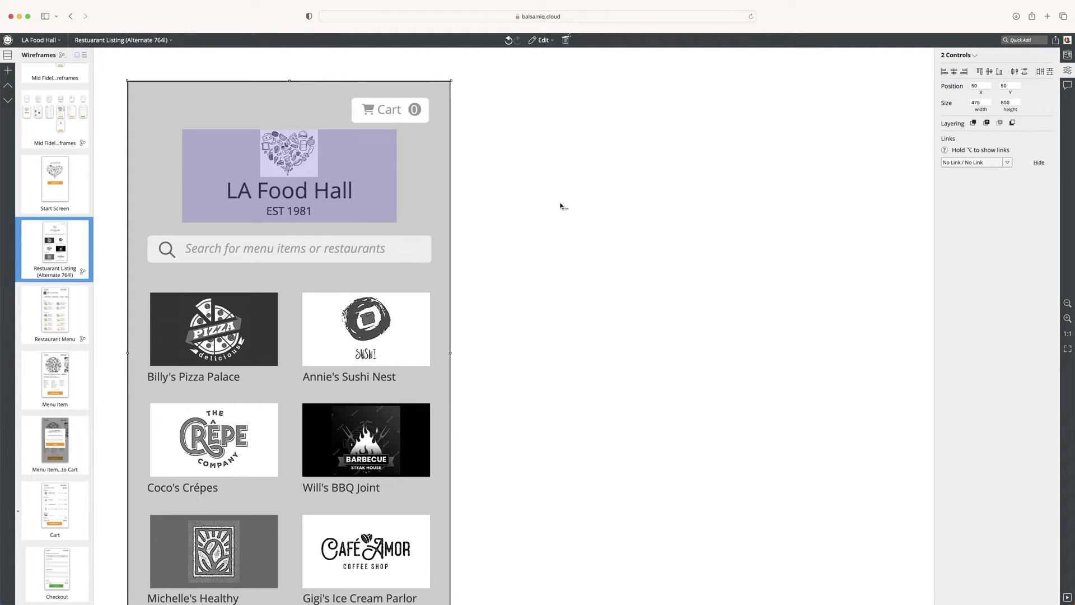
{"action": "left_click", "coordinate": [288, 152]}
{"action": "left_click", "coordinate": [292, 194]}
{"action": "left_click", "coordinate": [576, 199]}
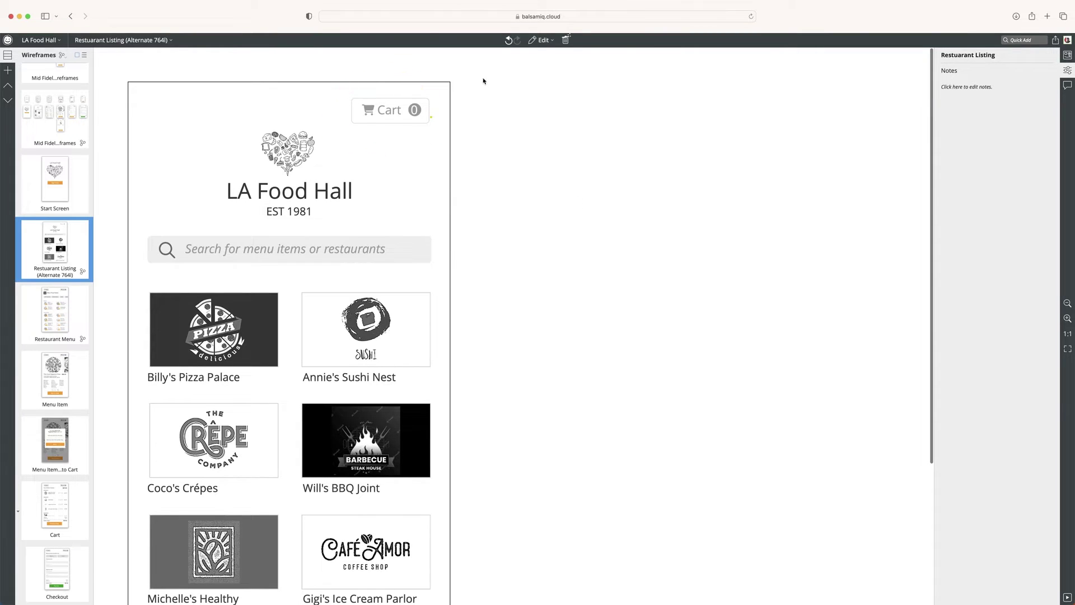
{"action": "left_click_drag", "start_coordinate": [477, 80], "coordinate": [336, 130]}
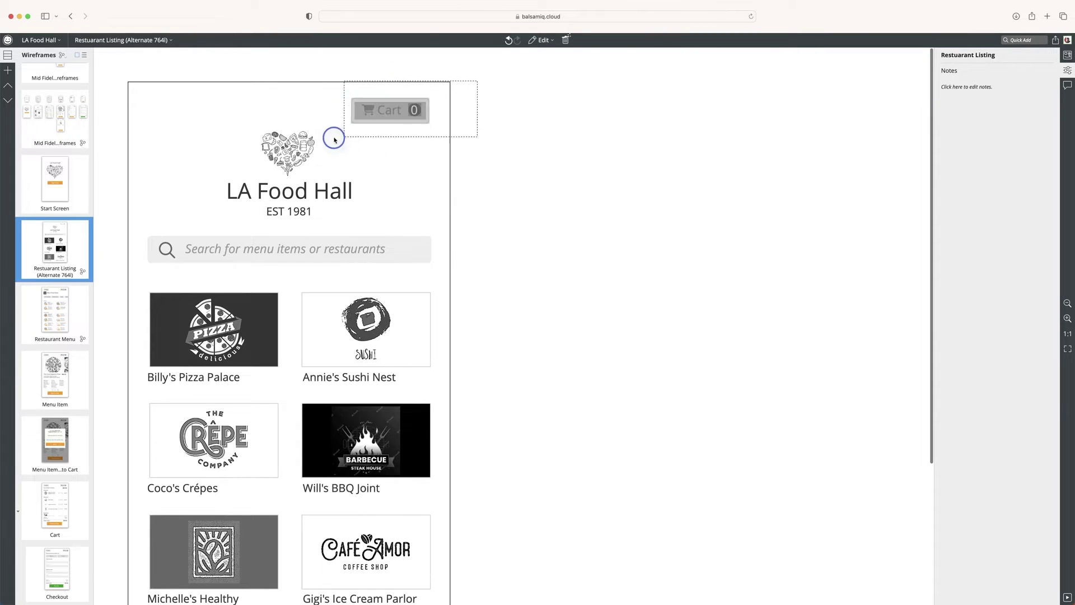
{"action": "left_click", "coordinate": [83, 272]}
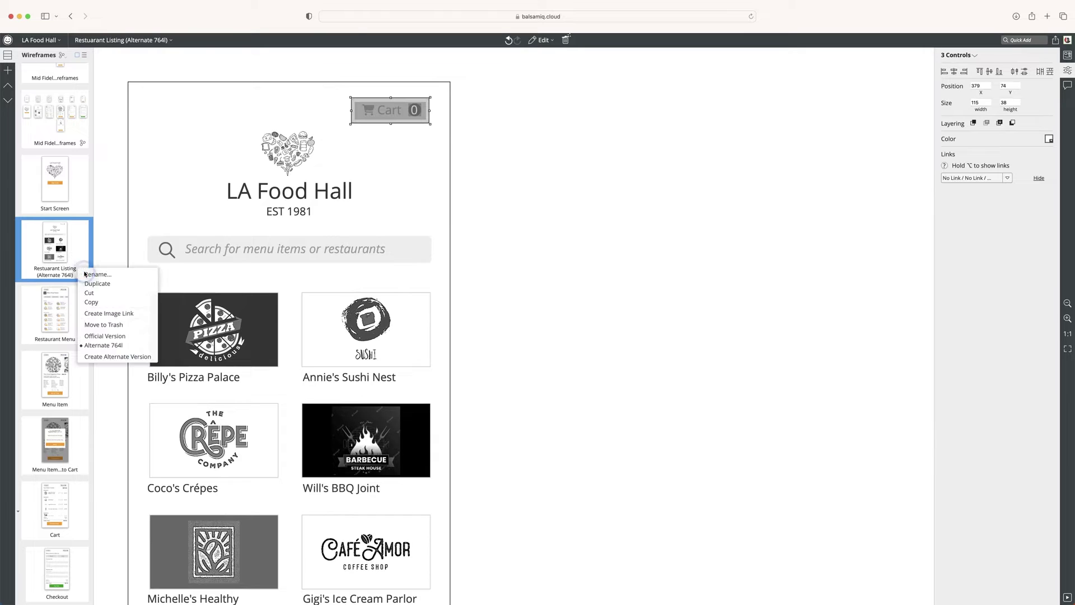
Step: Return to the Official Version of Restaurant Listing and select the Cart button's three controls
{"action": "left_click", "coordinate": [109, 335]}
{"action": "left_click_drag", "start_coordinate": [488, 76], "coordinate": [331, 154]}
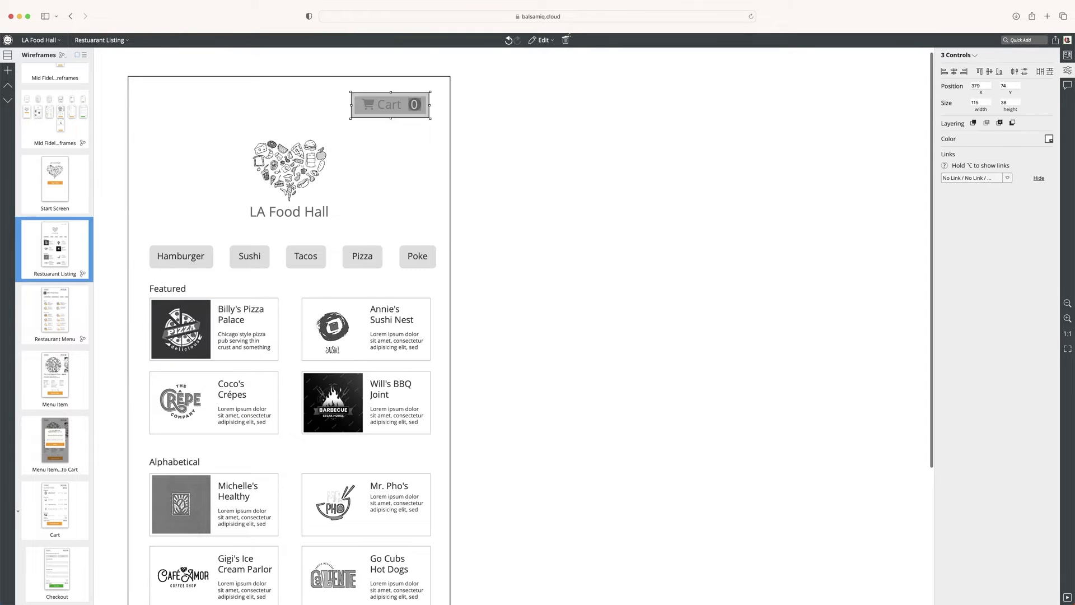
{"action": "left_click", "coordinate": [494, 111]}
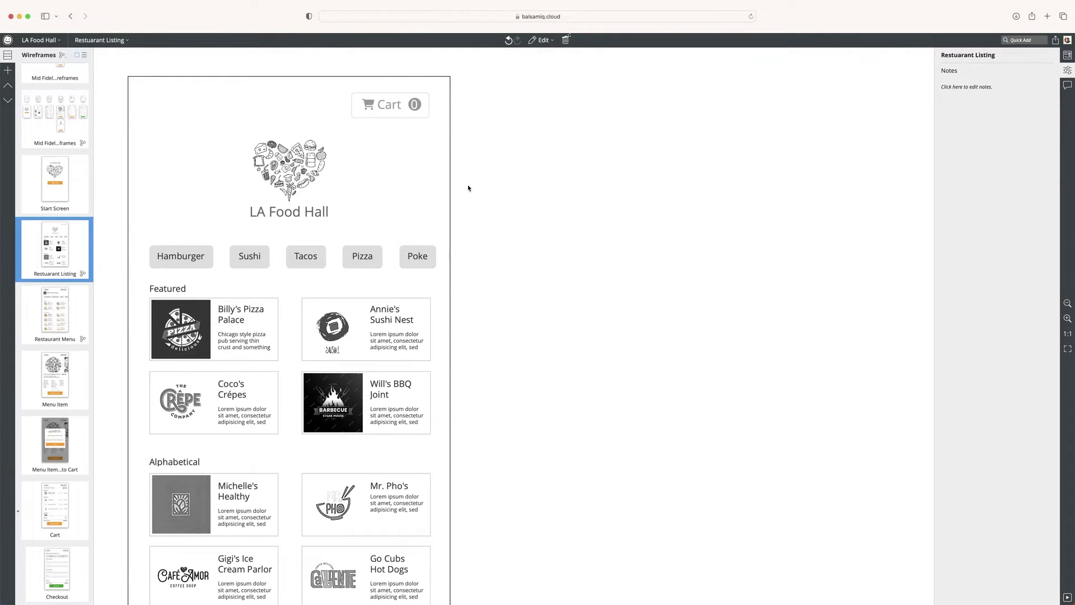
{"action": "left_click_drag", "start_coordinate": [148, 247], "coordinate": [195, 262]}
{"action": "left_click_drag", "start_coordinate": [474, 81], "coordinate": [332, 141]}
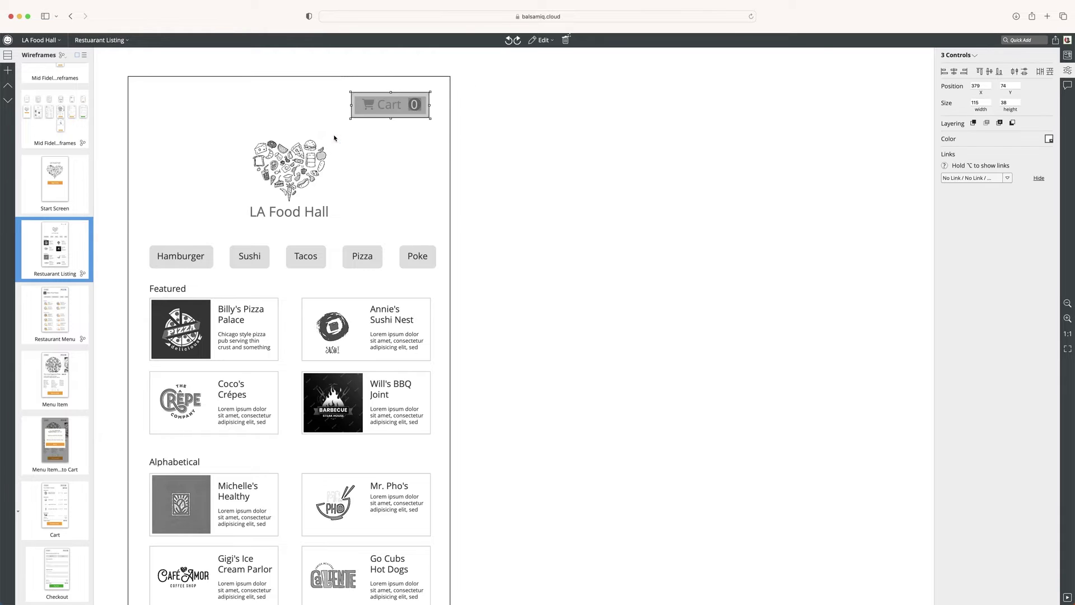
{"action": "left_click", "coordinate": [525, 159]}
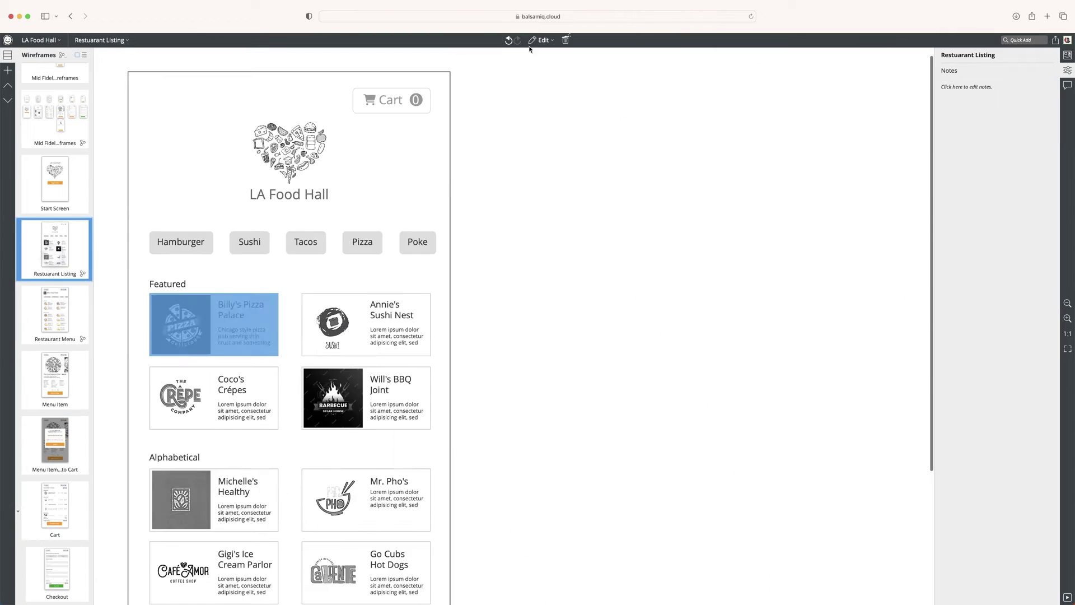
{"action": "left_click_drag", "start_coordinate": [488, 69], "coordinate": [336, 123]}
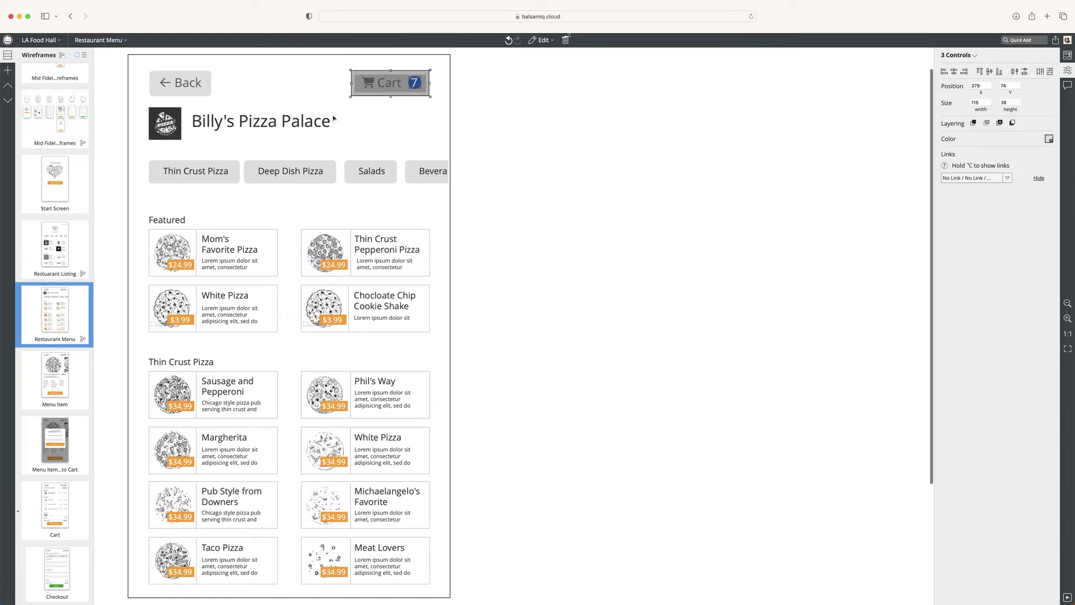
Step: Paste the new Cart button onto Restaurant Menu and make its count badge blue
{"action": "key", "text": "ctrl+v"}
{"action": "double_click", "coordinate": [392, 82]}
{"action": "left_click", "coordinate": [415, 82]}
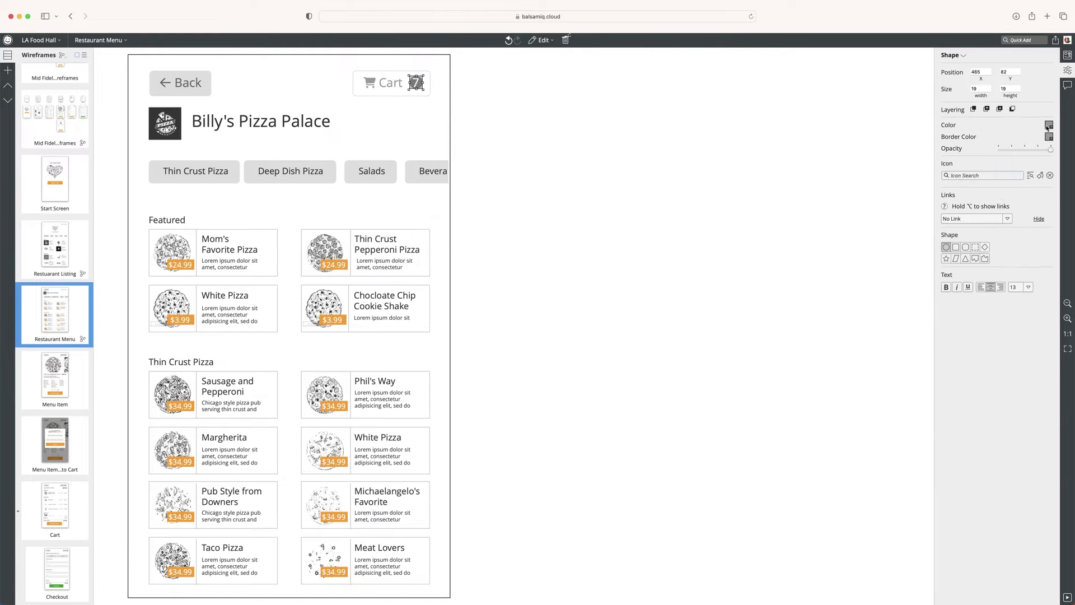
{"action": "left_click", "coordinate": [1049, 124]}
{"action": "left_click", "coordinate": [1046, 152]}
{"action": "left_click", "coordinate": [1050, 124]}
{"action": "left_click", "coordinate": [479, 80]}
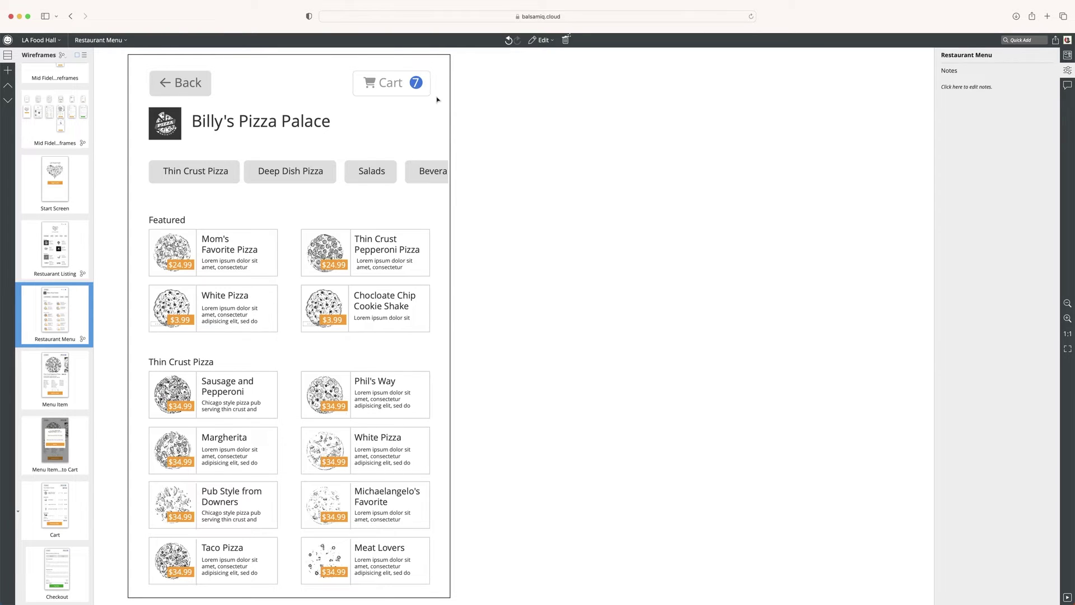
Step: Rebuild the Back button with an outlined rectangle sent behind its label
{"action": "left_click", "coordinate": [179, 73]}
{"action": "key", "text": "ctrl+z"}
{"action": "left_click", "coordinate": [168, 79]}
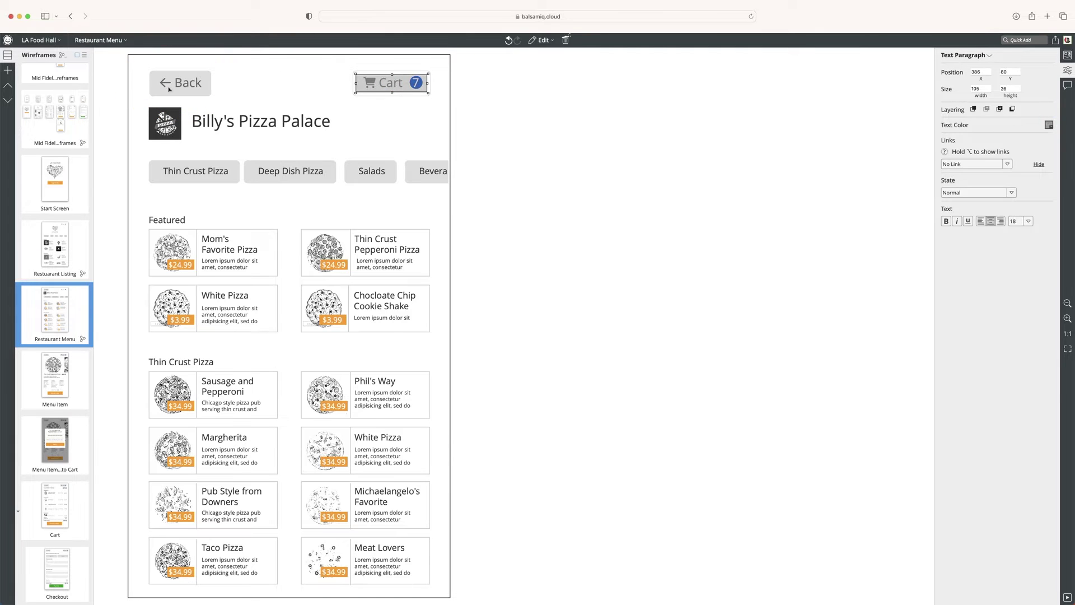
{"action": "left_click", "coordinate": [1049, 126]}
{"action": "key", "text": "Escape"}
{"action": "left_click", "coordinate": [208, 78]}
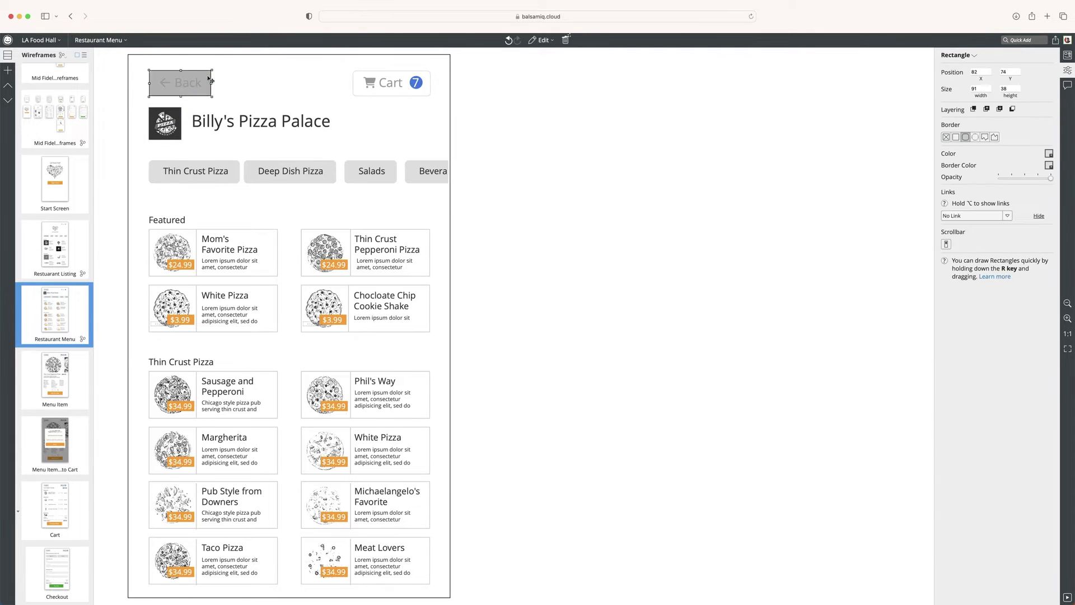
{"action": "key", "text": "Delete"}
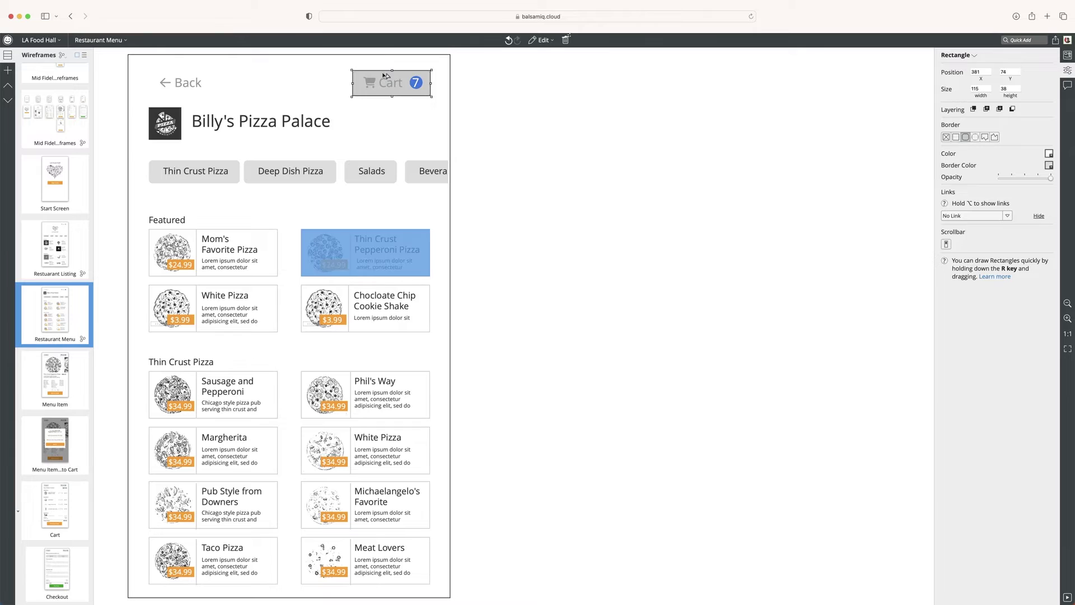
{"action": "left_click_drag", "start_coordinate": [380, 76], "coordinate": [182, 85]}
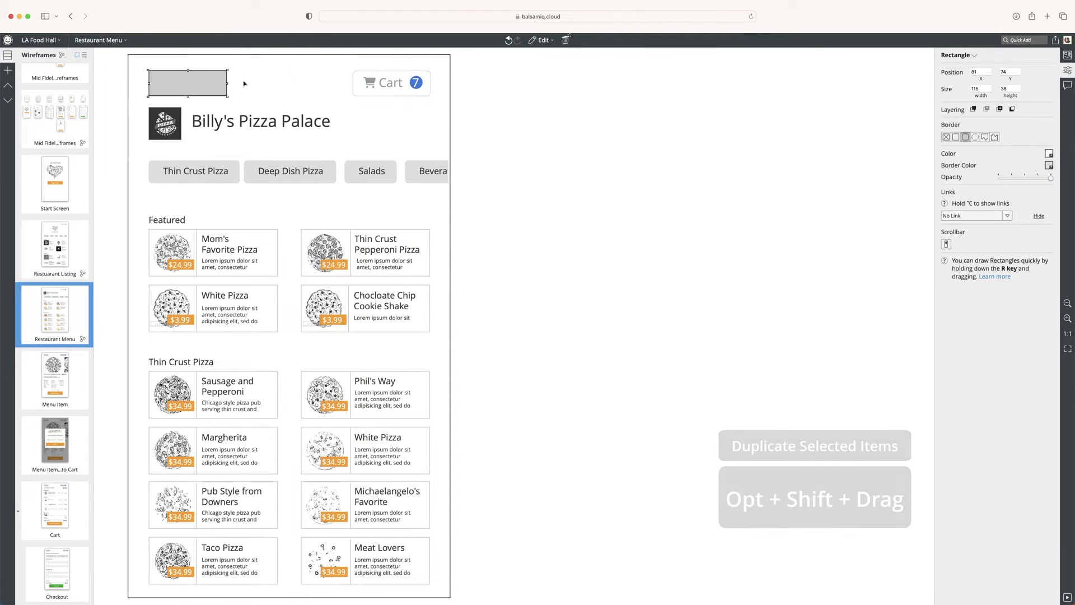
{"action": "left_click", "coordinate": [296, 72], "text": "shift"}
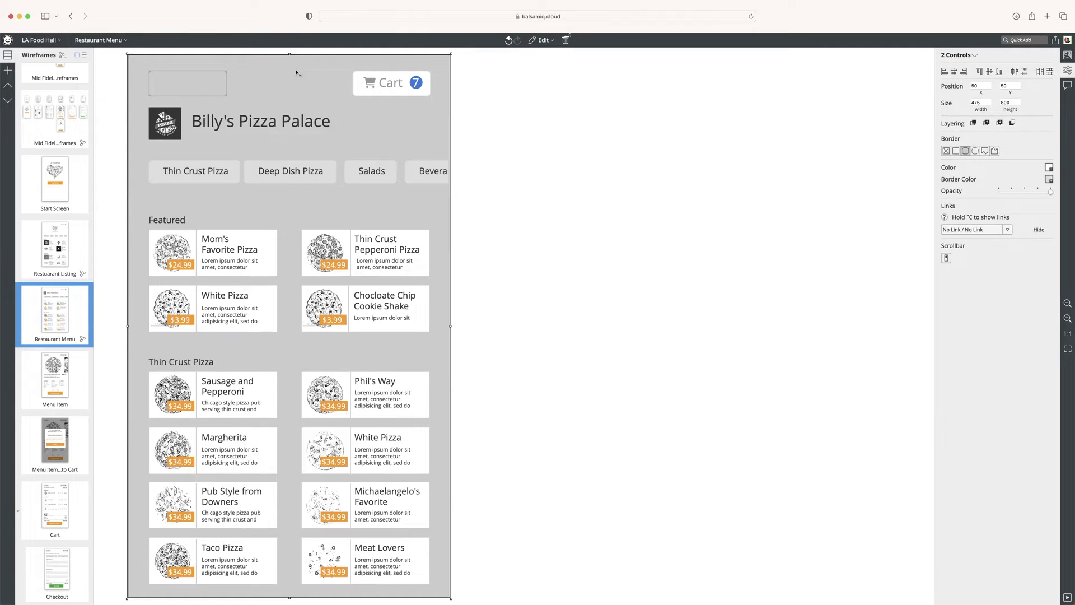
{"action": "left_click", "coordinate": [1013, 125]}
{"action": "left_click", "coordinate": [650, 142]}
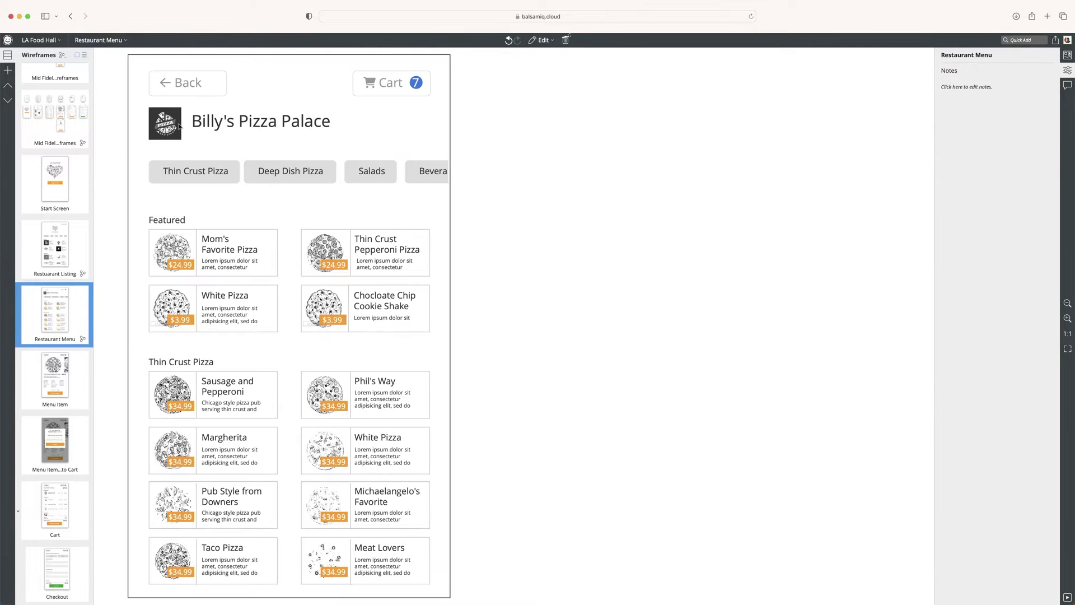
{"action": "left_click_drag", "start_coordinate": [221, 81], "coordinate": [213, 83]}
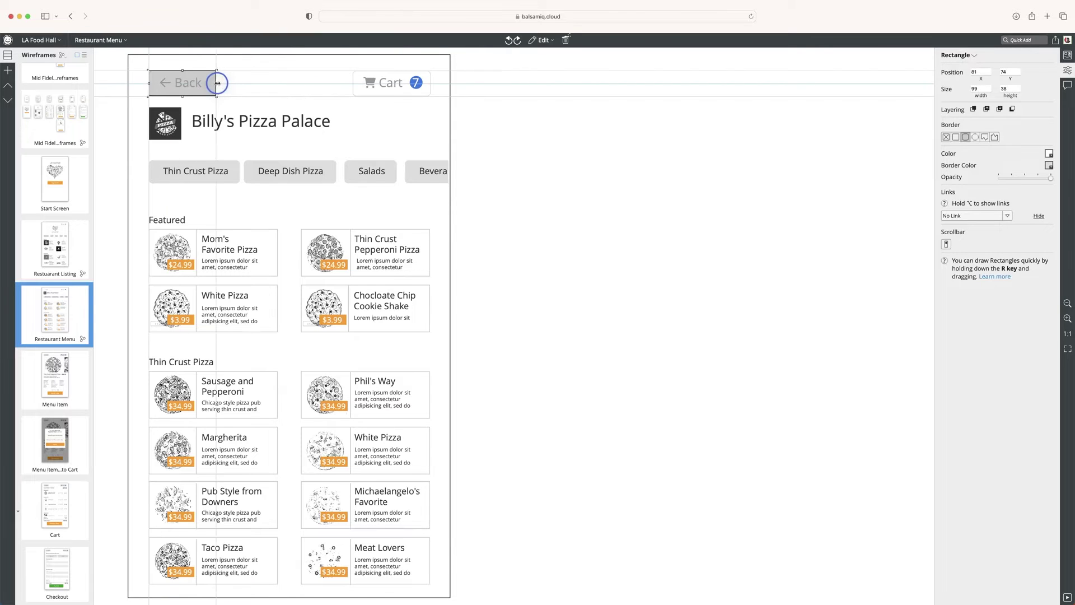
Step: Copy the header controls and paste them into the Menu Item wireframe
{"action": "left_click_drag", "start_coordinate": [482, 109], "coordinate": [147, 68]}
{"action": "key", "text": "ctrl+c"}
{"action": "key", "text": "ctrl+Page_Down"}
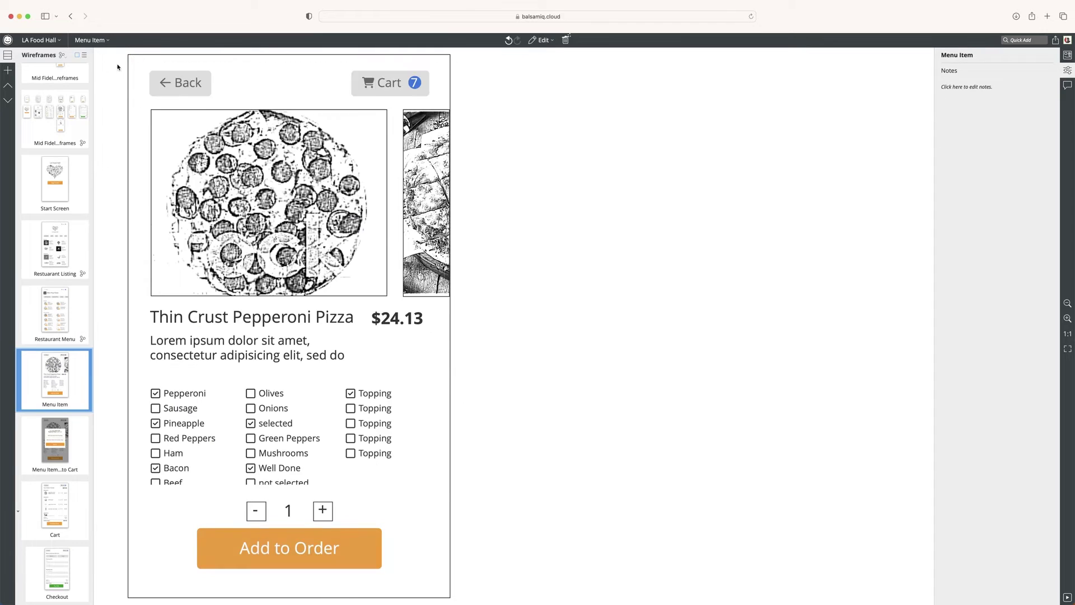
{"action": "key", "text": "ctrl+v"}
Step: Move on to the next wireframe and scroll around its controls
{"action": "left_click", "coordinate": [488, 104]}
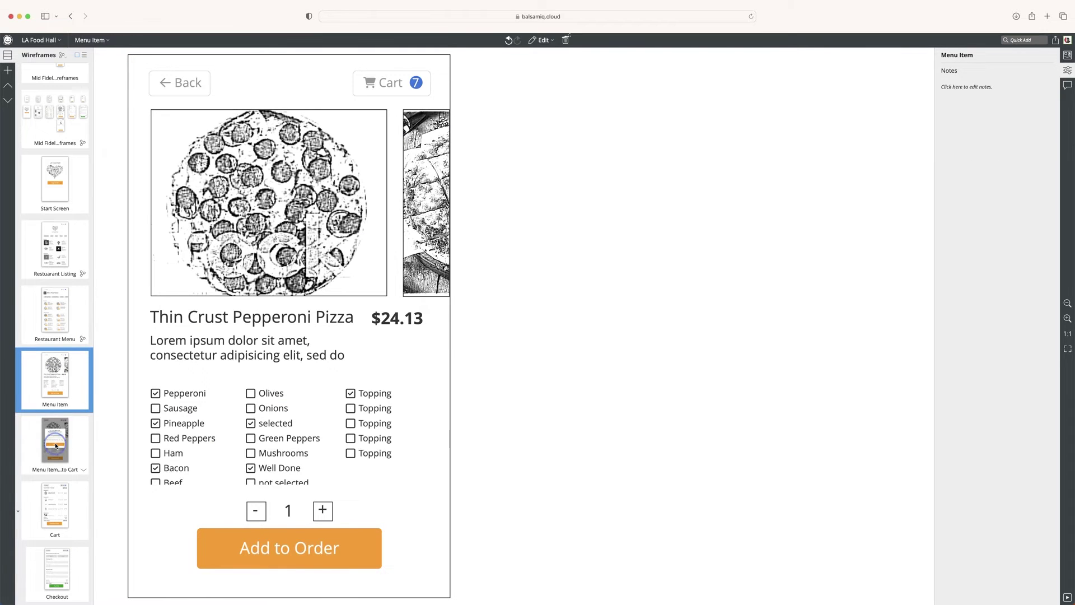
{"action": "key", "text": "ctrl+Page_Down"}
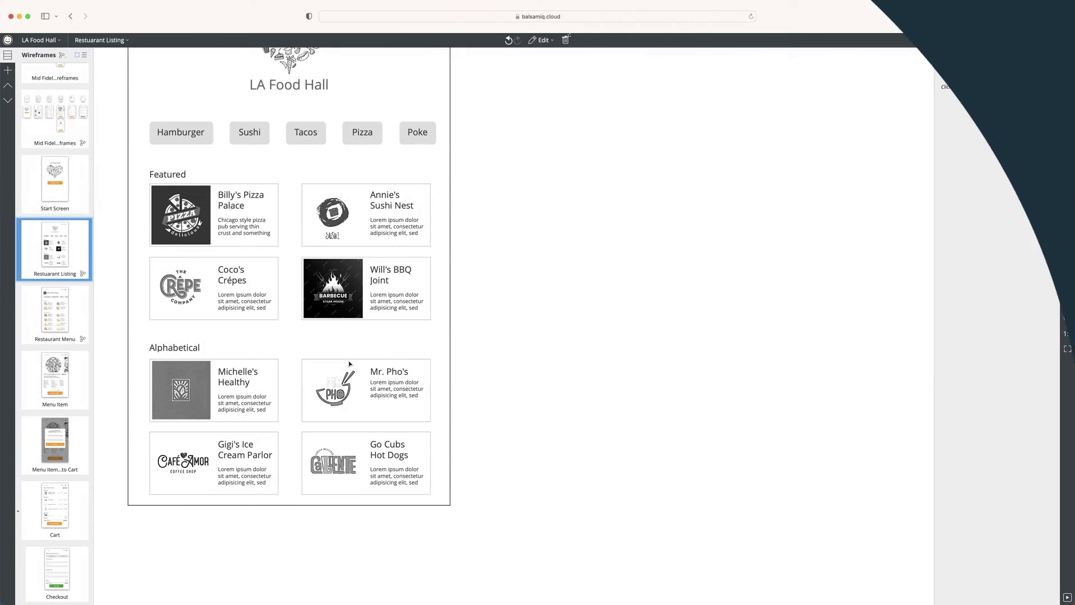
{"action": "scroll", "coordinate": [487, 259], "scroll_direction": "up", "scroll_amount": 2}
{"action": "scroll", "coordinate": [491, 249], "scroll_direction": "up", "scroll_amount": 2}
{"action": "scroll", "coordinate": [498, 247], "scroll_direction": "down", "scroll_amount": 3}
{"action": "scroll", "coordinate": [505, 246], "scroll_direction": "down", "scroll_amount": 3}
{"action": "left_click_drag", "start_coordinate": [490, 509], "coordinate": [196, 258]}
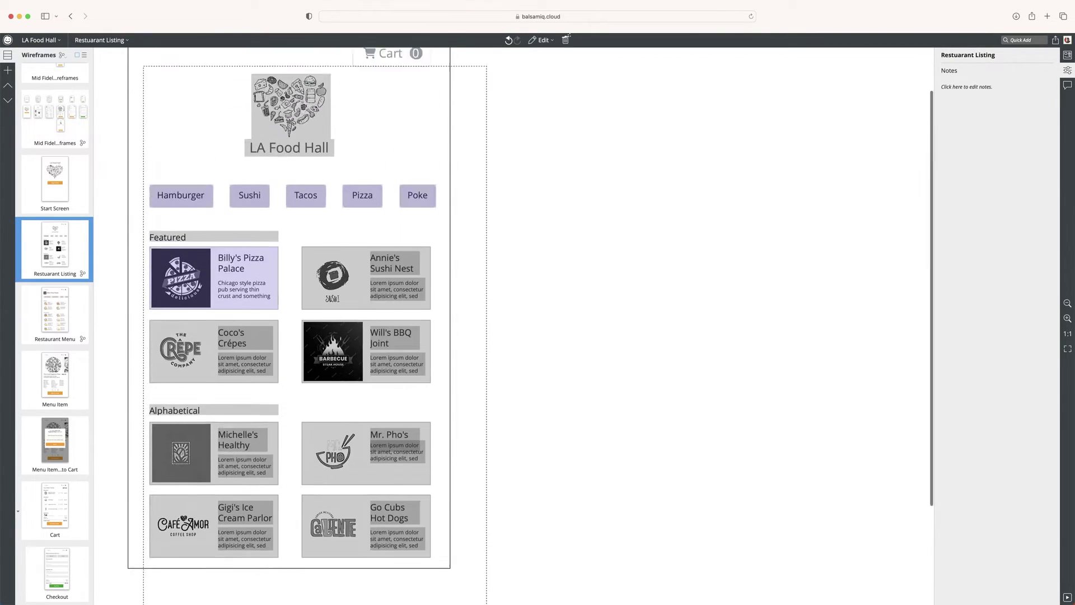
{"action": "scroll", "coordinate": [448, 311], "scroll_direction": "down", "scroll_amount": 5}
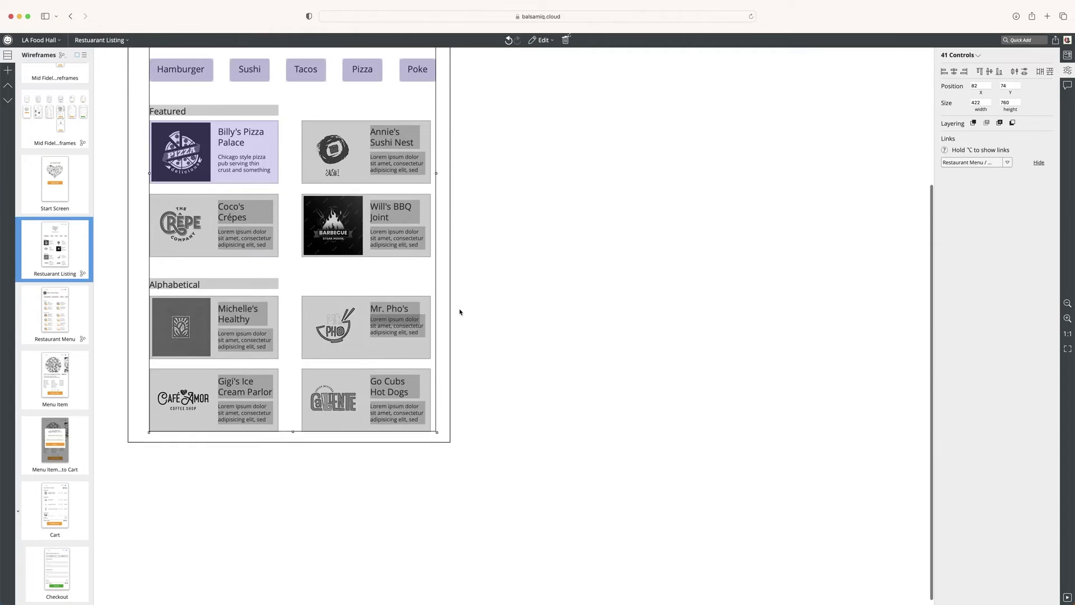
{"action": "scroll", "coordinate": [159, 300], "scroll_direction": "up", "scroll_amount": 5}
{"action": "left_click", "coordinate": [112, 280]}
Step: Shift all Restaurant Listing controls one pixel to the left
{"action": "scroll", "coordinate": [114, 272], "scroll_direction": "down", "scroll_amount": 3}
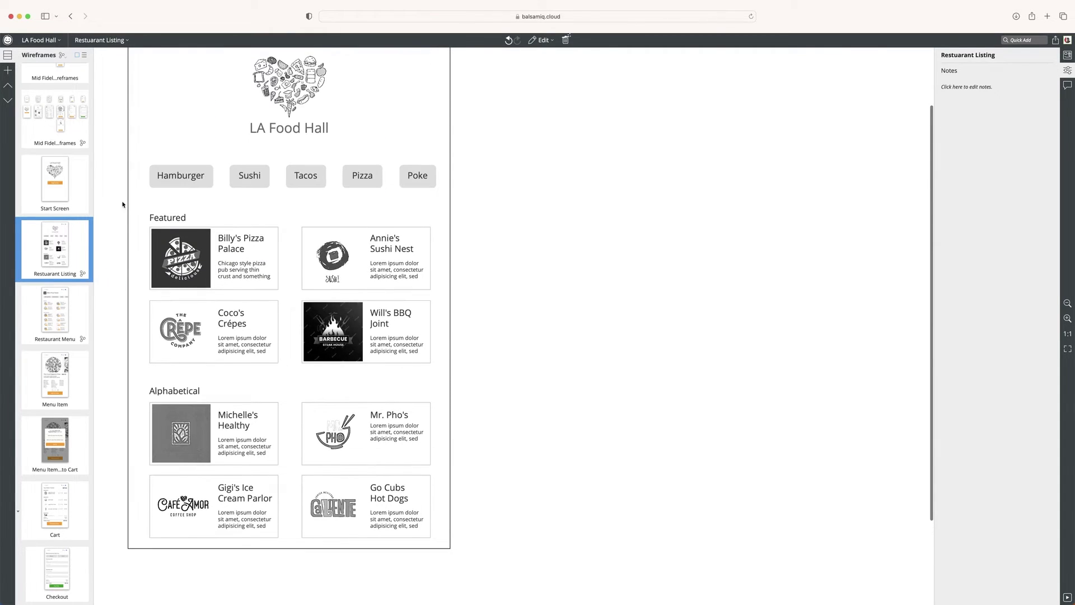
{"action": "mouse_move", "coordinate": [121, 203]}
{"action": "left_mouse_down"}
{"action": "mouse_move", "coordinate": [461, 564]}
{"action": "mouse_move", "coordinate": [430, 339]}
{"action": "left_mouse_up"}
{"action": "scroll", "coordinate": [430, 338], "scroll_direction": "up", "scroll_amount": 3}
{"action": "left_click_drag", "start_coordinate": [464, 225], "coordinate": [190, 65]}
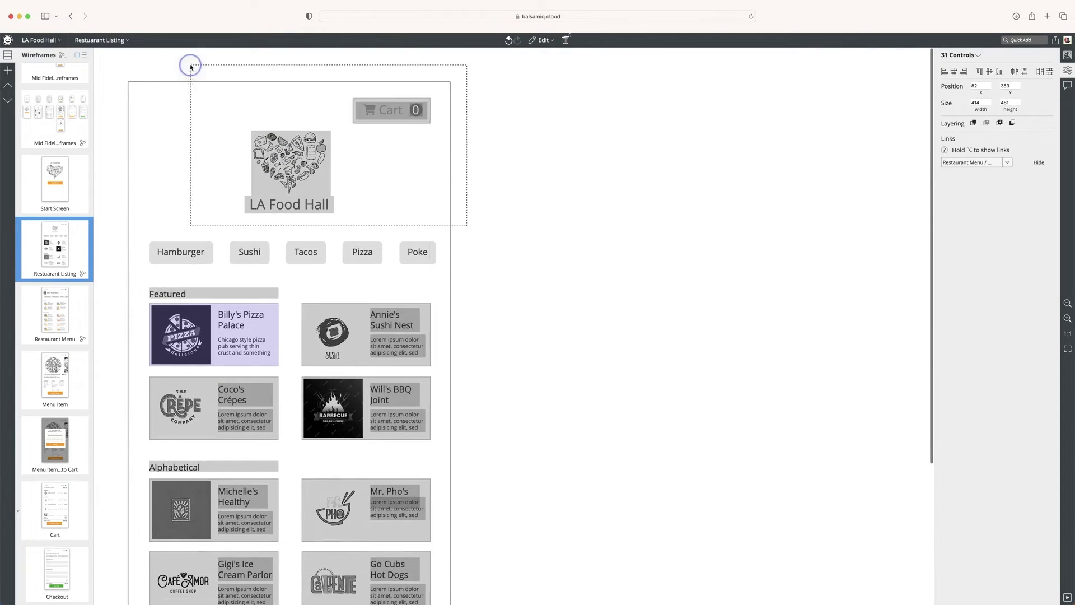
{"action": "left_click_drag", "start_coordinate": [396, 331], "coordinate": [395, 330]}
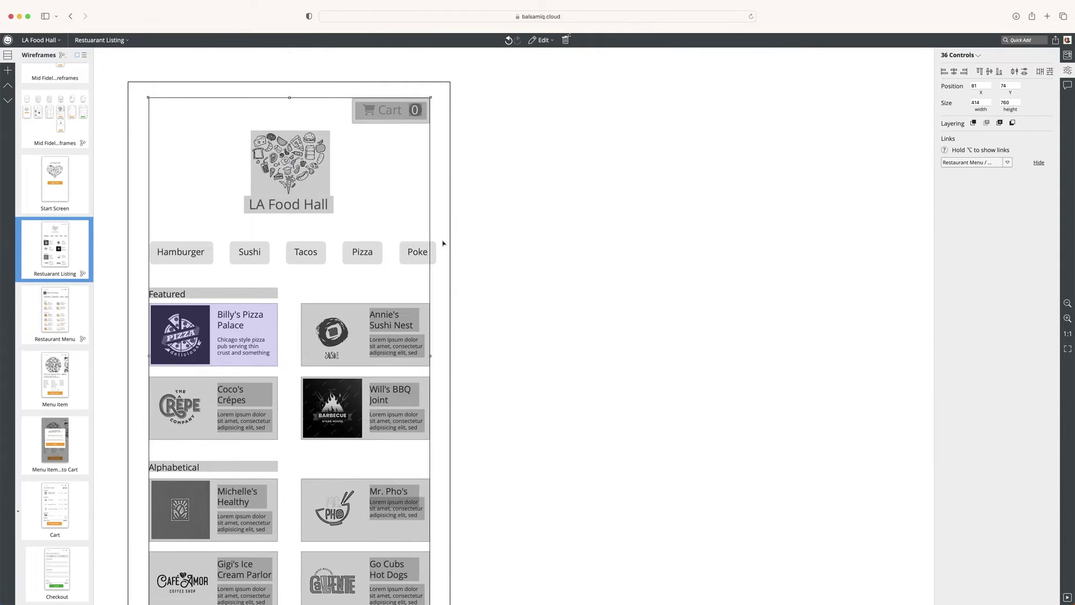
{"action": "left_click", "coordinate": [224, 254]}
{"action": "left_click", "coordinate": [71, 304]}
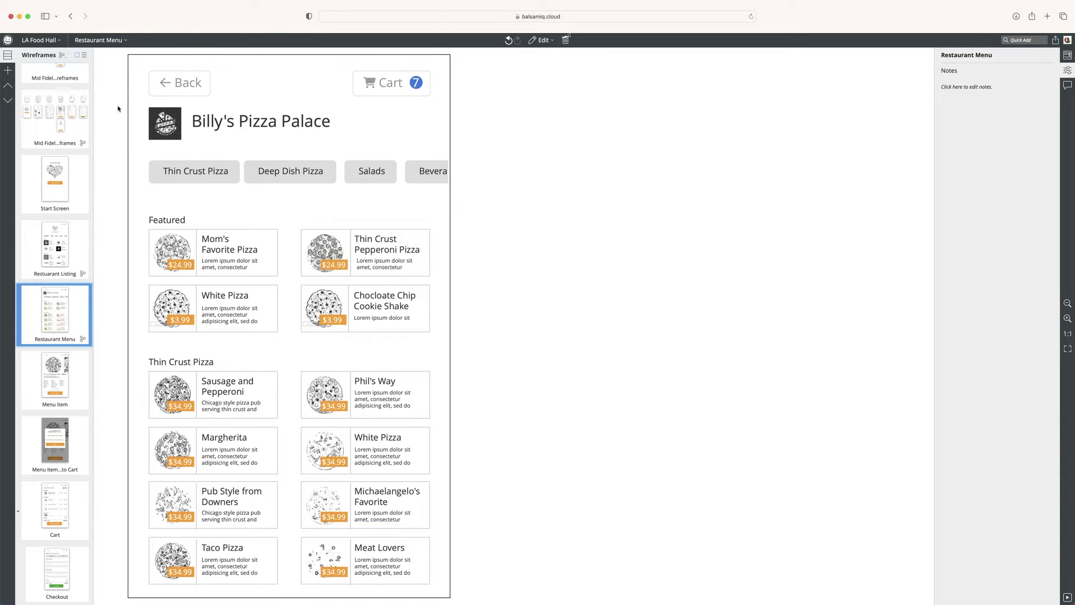
Step: Nudge the Restaurant Menu header controls down and open the alternate Restaurant Menu design
{"action": "left_click_drag", "start_coordinate": [118, 108], "coordinate": [502, 204]}
{"action": "key", "text": "shift+Down"}
{"action": "key", "text": "shift+Down"}
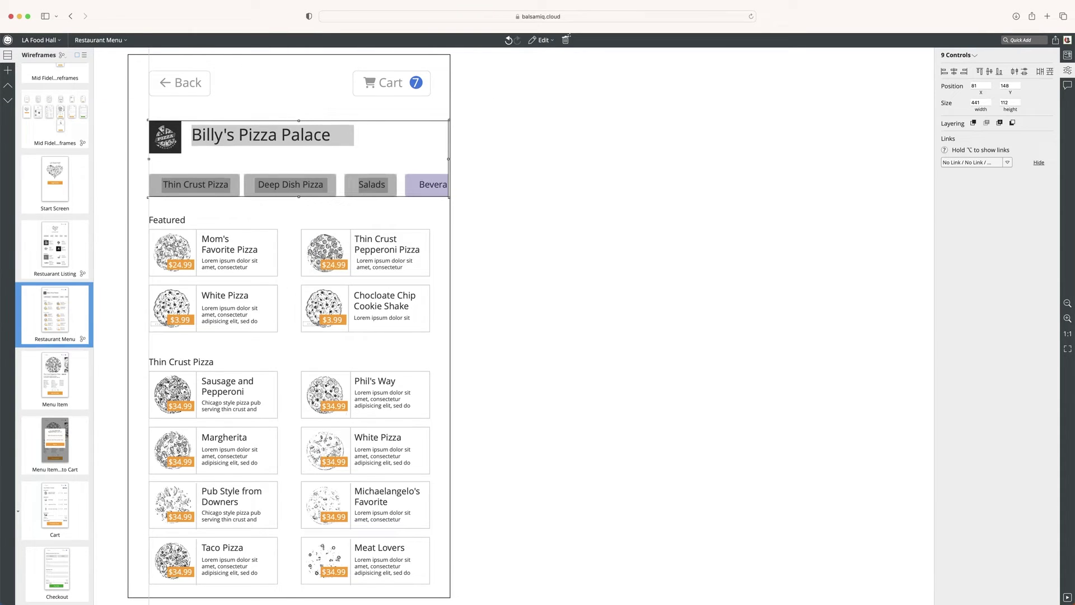
{"action": "left_click", "coordinate": [82, 339]}
{"action": "left_click", "coordinate": [101, 386]}
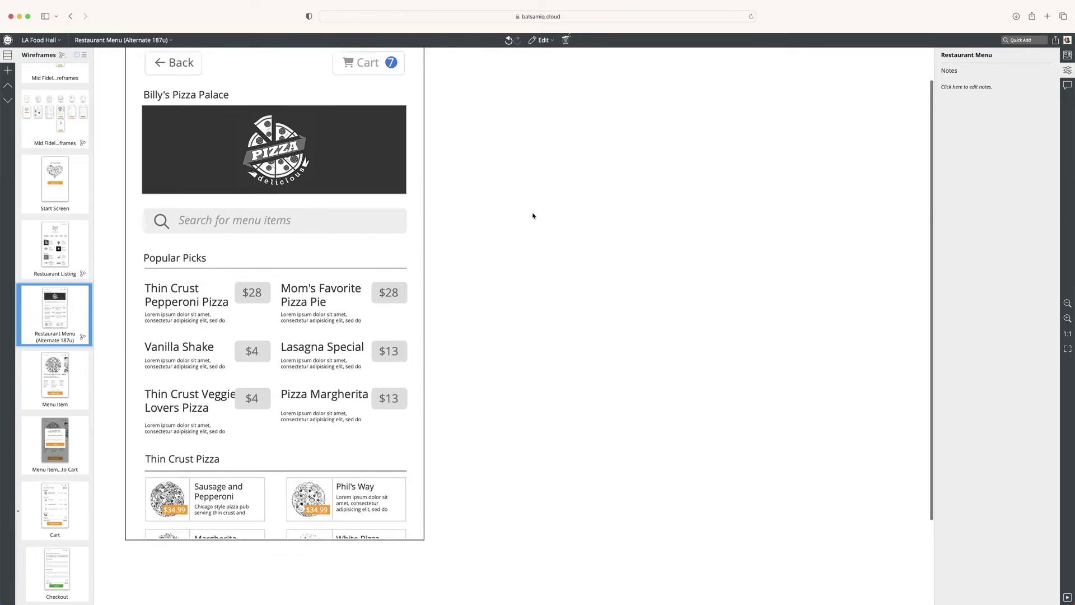
Step: Wrap the Thin Crust Veggie Lovers Pizza title onto three lines, moving its description below
{"action": "left_click", "coordinate": [184, 104]}
{"action": "left_click", "coordinate": [463, 256]}
{"action": "scroll", "coordinate": [464, 256], "scroll_direction": "down", "scroll_amount": 4}
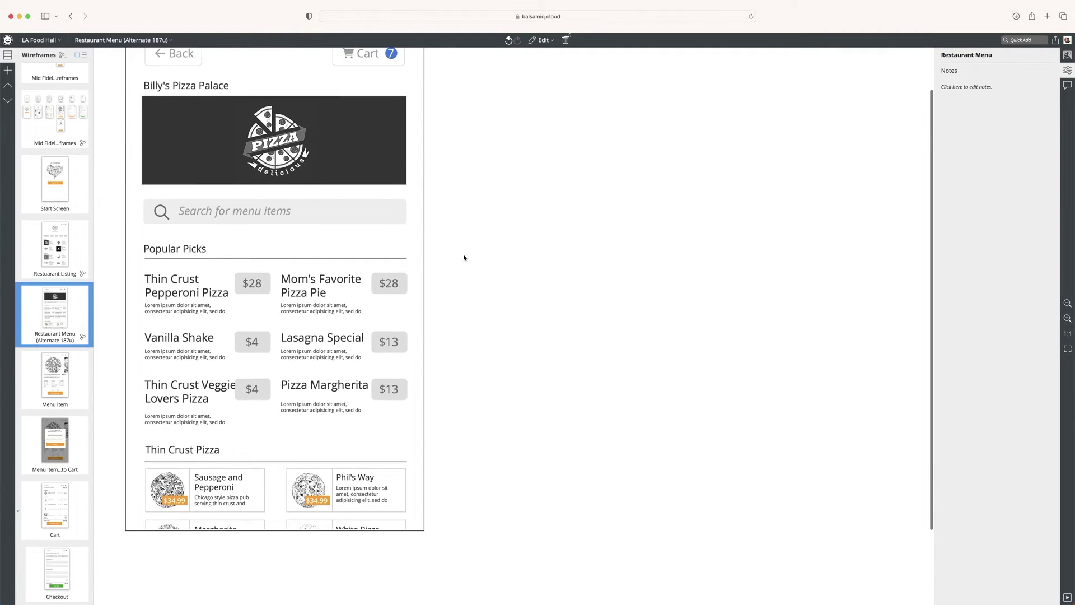
{"action": "left_click", "coordinate": [166, 319]}
{"action": "left_click_drag", "start_coordinate": [236, 330], "coordinate": [230, 330]}
{"action": "left_click_drag", "start_coordinate": [185, 359], "coordinate": [200, 367]}
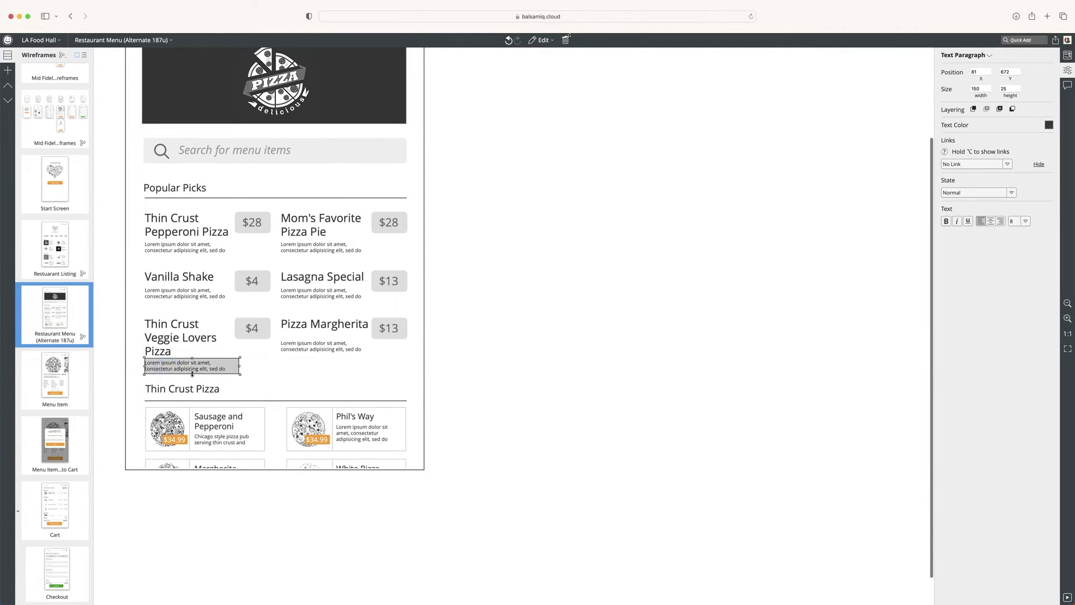
Step: Replace the Veggie Lovers description with the short line 'Lorem ipsum dolor sit amet...'
{"action": "double_click", "coordinate": [200, 369]}
{"action": "left_click", "coordinate": [216, 374]}
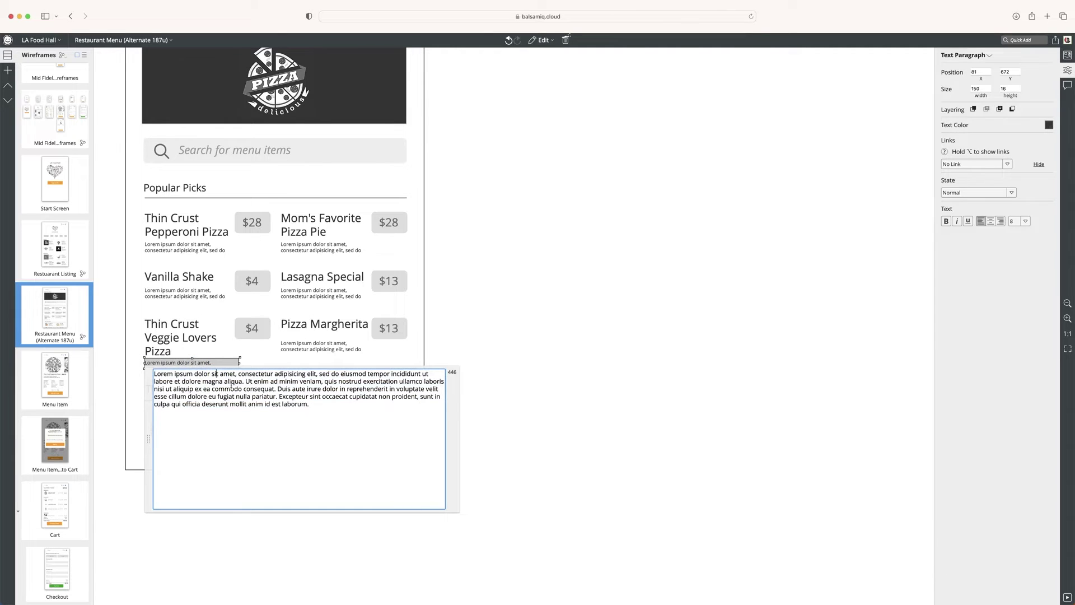
{"action": "key", "text": "super+a"}
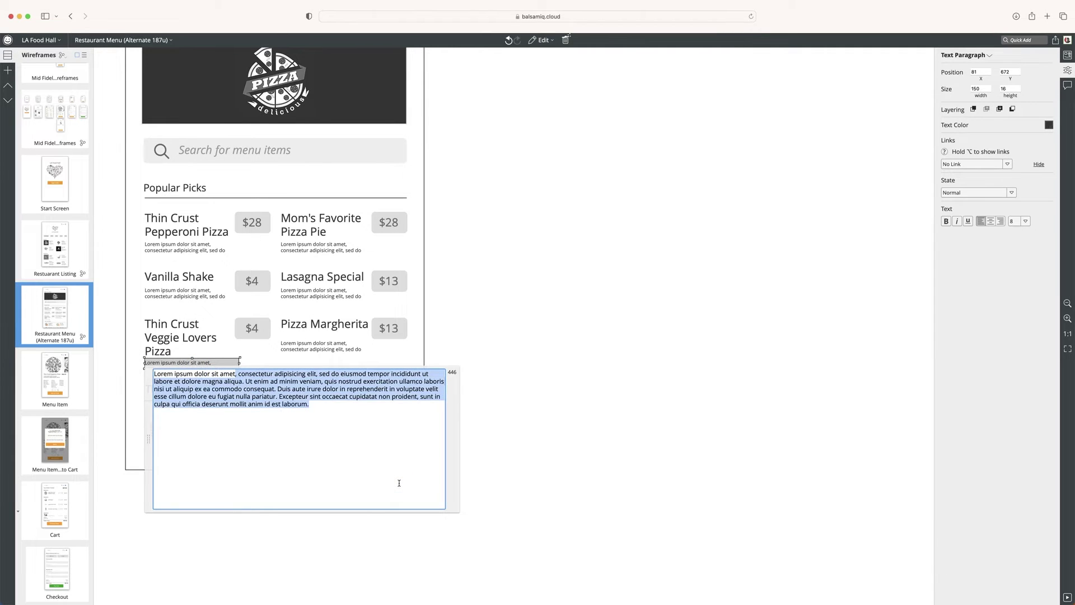
{"action": "type", "text": "Lorem ipsum dolor sit amet..."}
{"action": "left_click", "coordinate": [479, 360]}
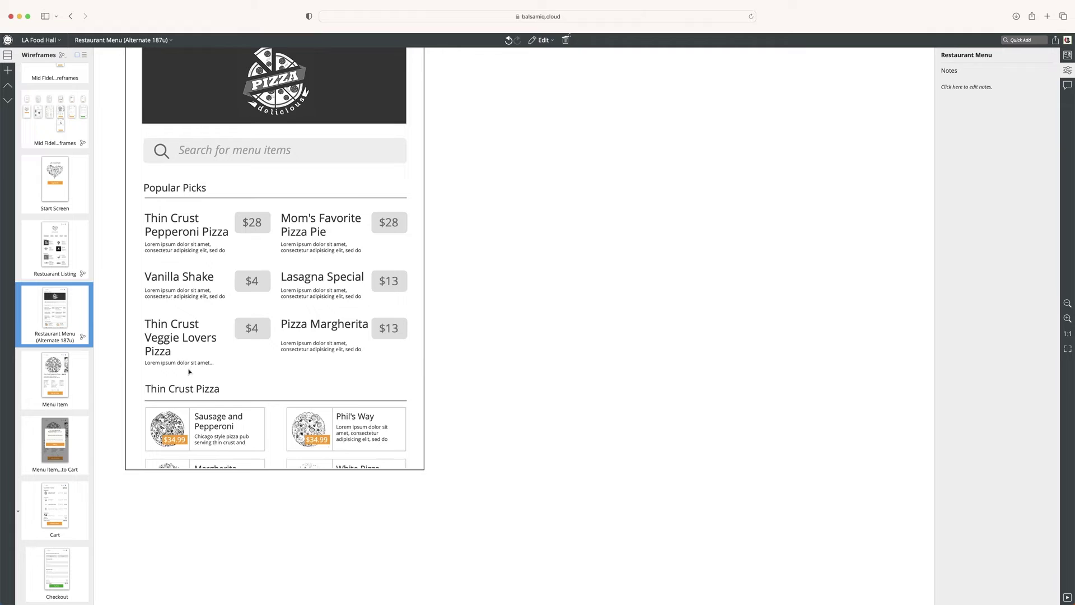
{"action": "mouse_move", "coordinate": [150, 325]}
{"action": "left_mouse_down"}
{"action": "mouse_move", "coordinate": [274, 386]}
{"action": "mouse_move", "coordinate": [273, 372]}
{"action": "left_mouse_up"}
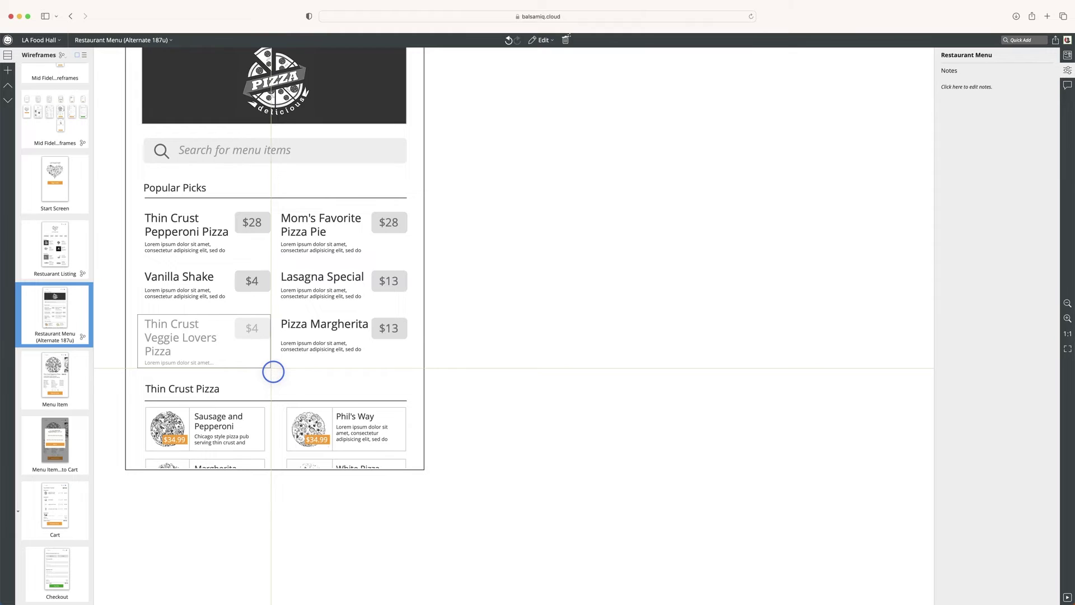
{"action": "left_click_drag", "start_coordinate": [273, 372], "coordinate": [274, 372]}
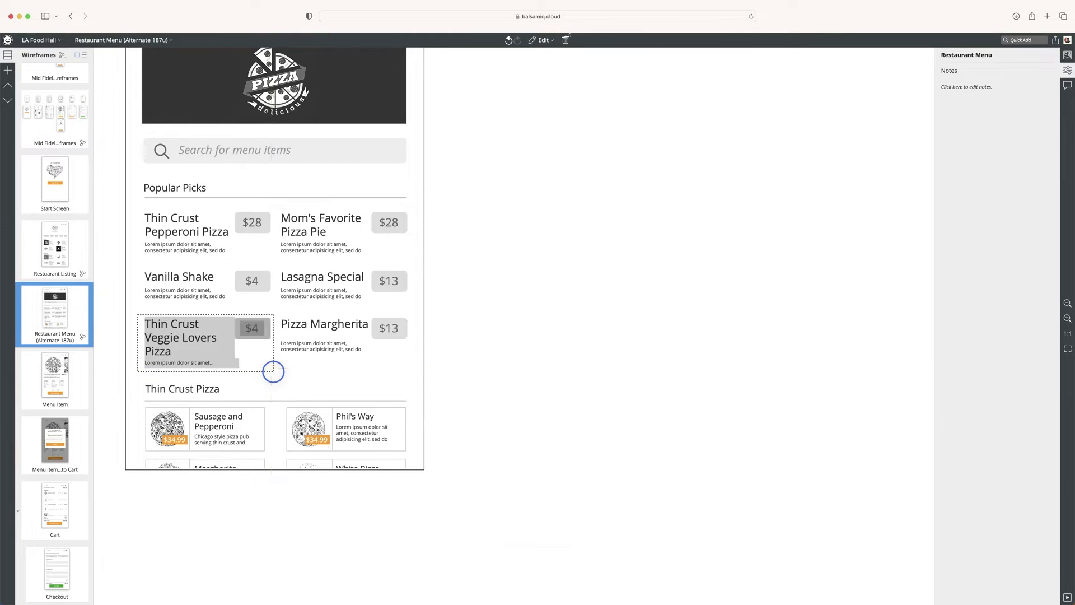
{"action": "key", "text": "ctrl+z"}
{"action": "left_click", "coordinate": [467, 357]}
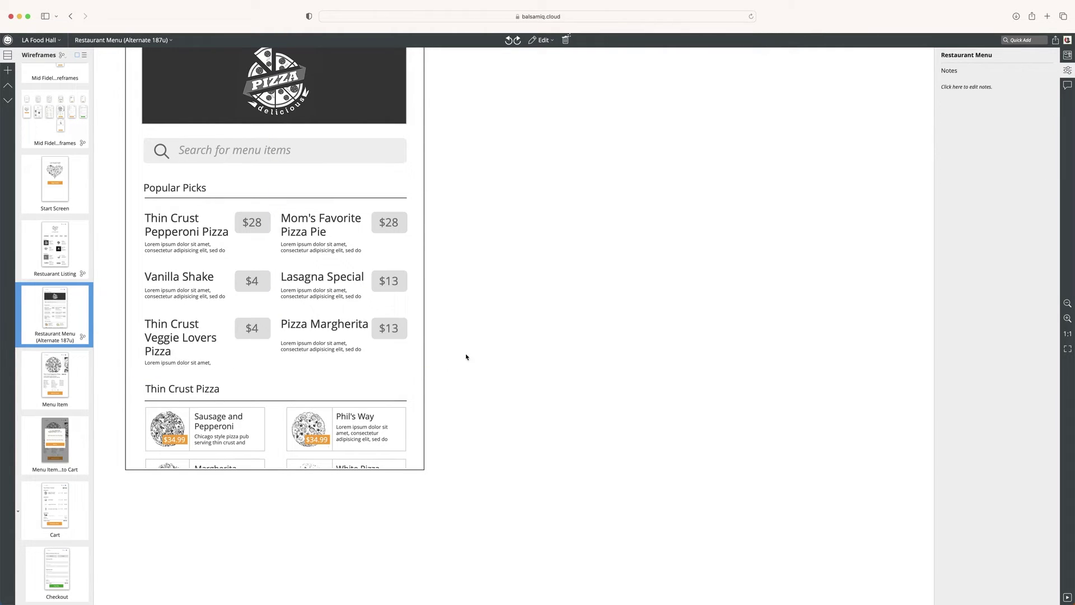
{"action": "scroll", "coordinate": [514, 313], "scroll_direction": "up", "scroll_amount": 2}
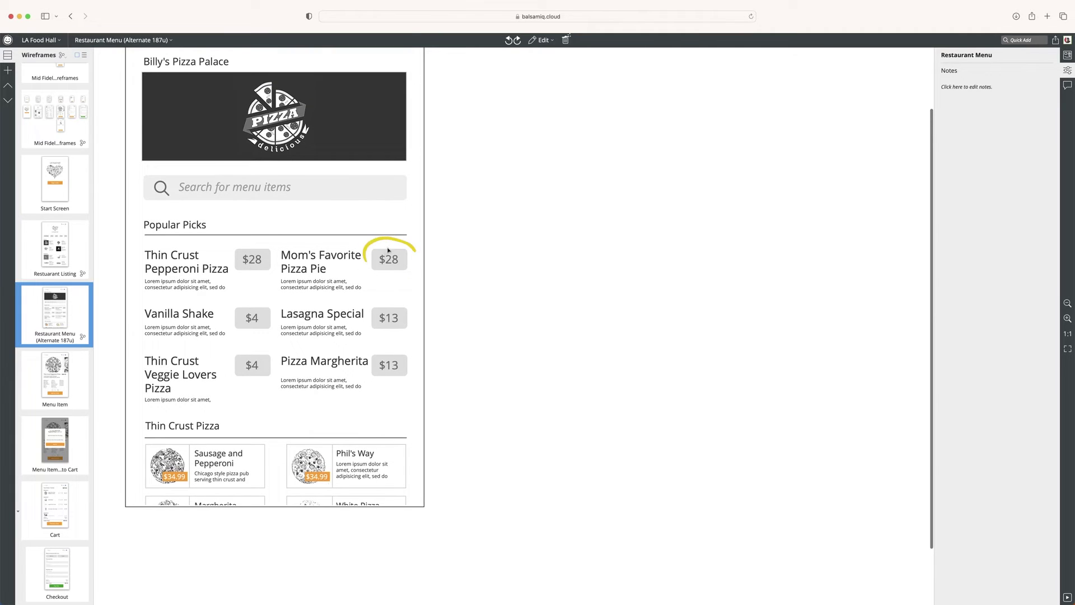
Step: Inspect the $28 price box beside Mom's Favorite and the search bar's properties
{"action": "left_click", "coordinate": [374, 257]}
{"action": "left_click", "coordinate": [335, 186]}
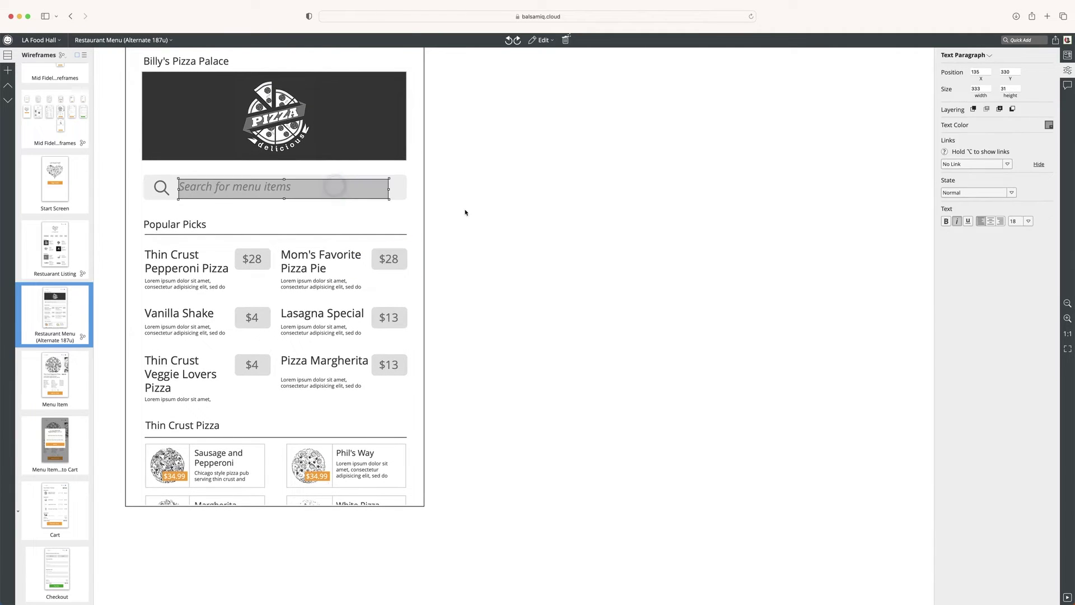
{"action": "left_click", "coordinate": [479, 213]}
{"action": "left_click", "coordinate": [399, 183]}
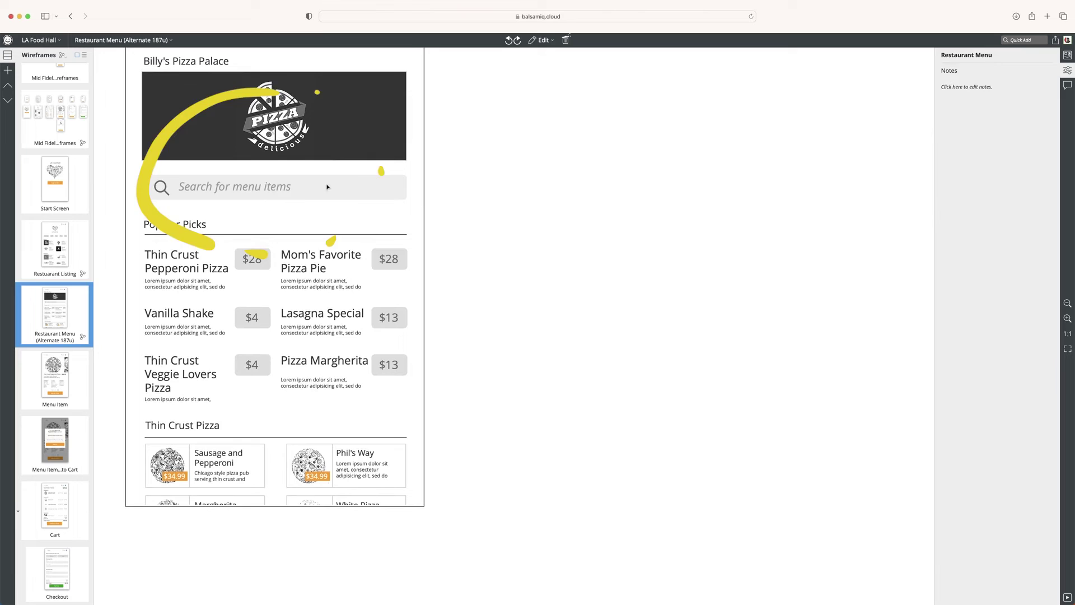
Step: Scroll through the alternate menu and Restaurant Listing pages
{"action": "scroll", "coordinate": [264, 285], "scroll_direction": "up", "scroll_amount": 1}
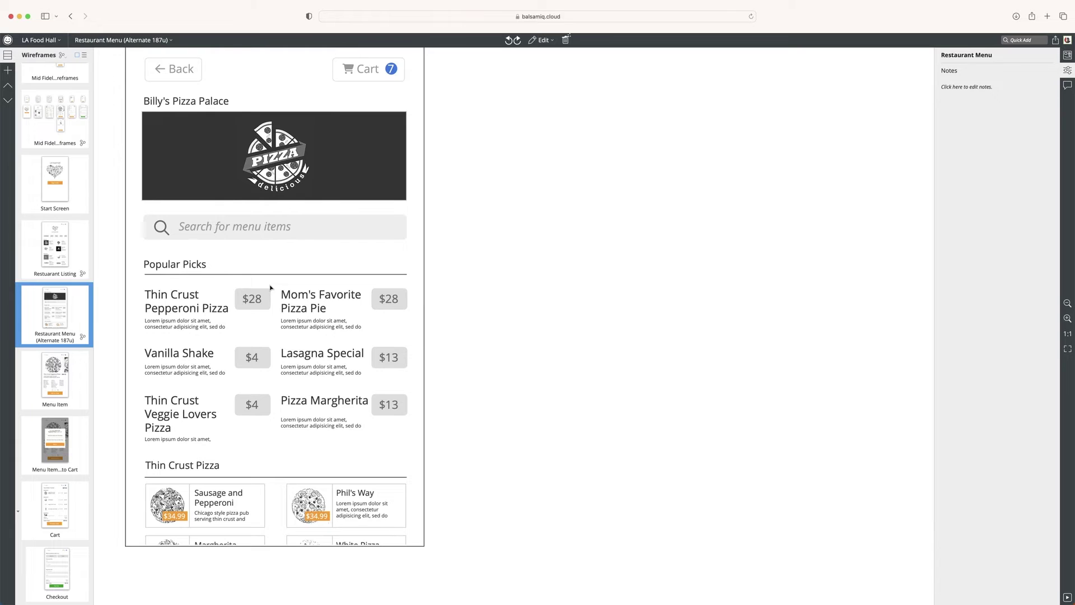
{"action": "scroll", "coordinate": [184, 252], "scroll_direction": "down", "scroll_amount": 1}
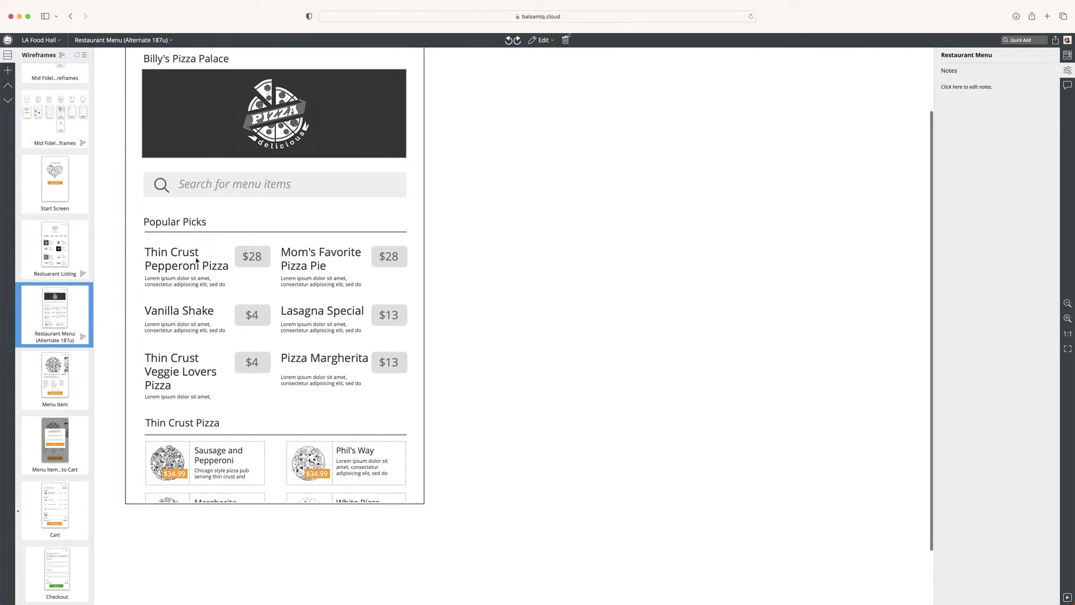
{"action": "scroll", "coordinate": [144, 204], "scroll_direction": "down", "scroll_amount": 1}
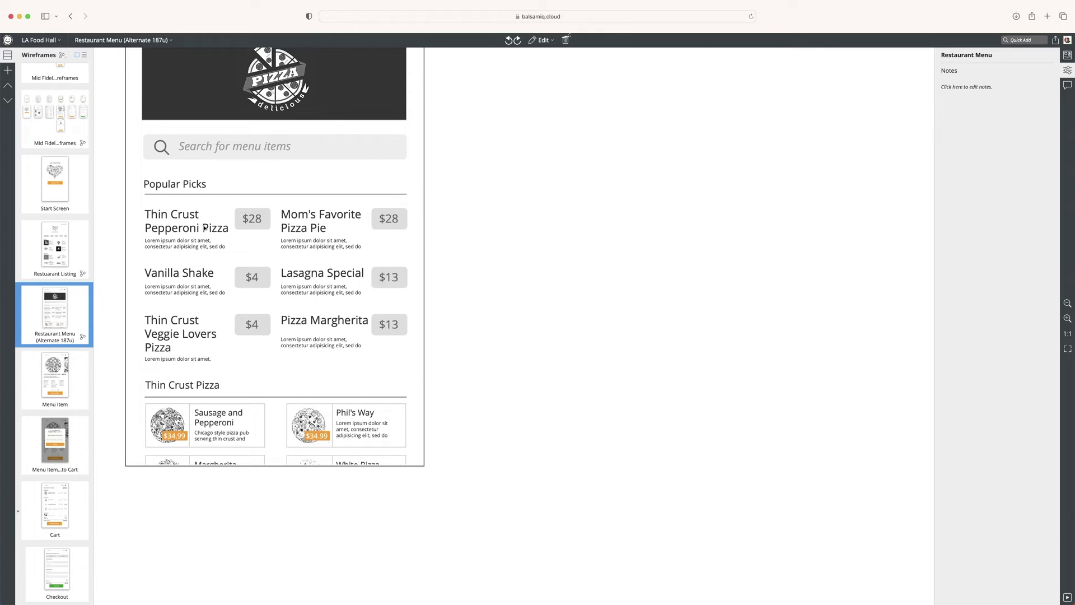
{"action": "scroll", "coordinate": [224, 179], "scroll_direction": "up", "scroll_amount": 1}
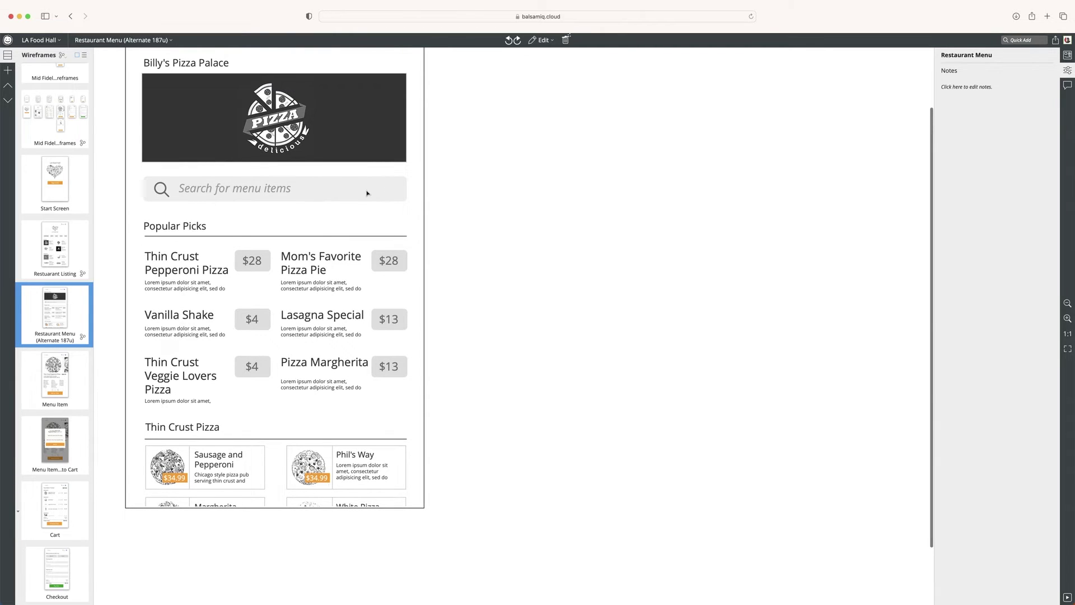
{"action": "scroll", "coordinate": [368, 193], "scroll_direction": "up", "scroll_amount": 1}
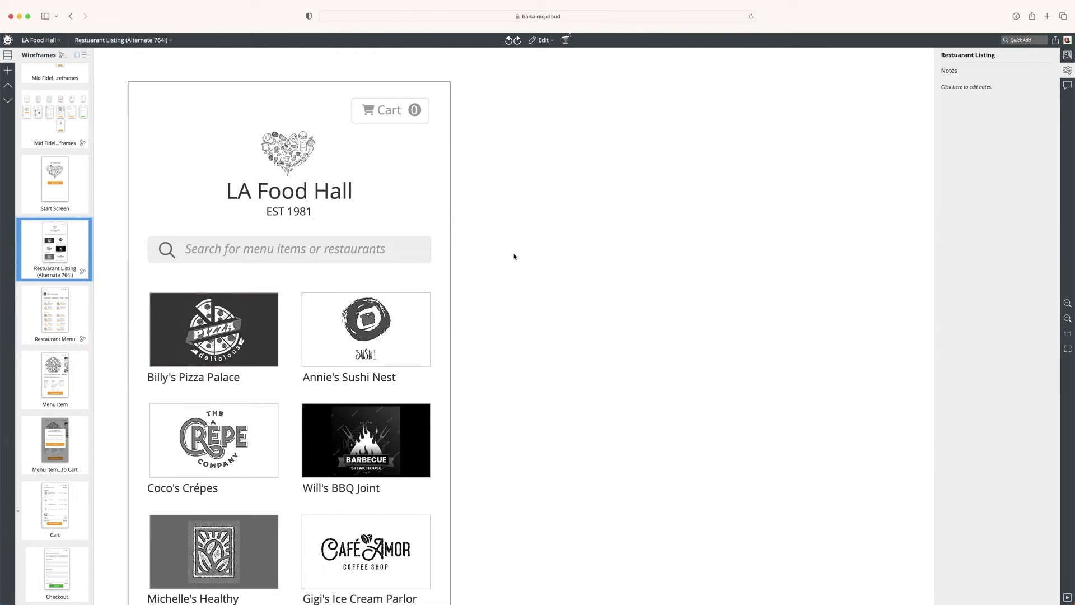
{"action": "scroll", "coordinate": [512, 257], "scroll_direction": "down", "scroll_amount": 1}
{"action": "scroll", "coordinate": [514, 257], "scroll_direction": "down", "scroll_amount": 1}
{"action": "scroll", "coordinate": [514, 257], "scroll_direction": "down", "scroll_amount": 1}
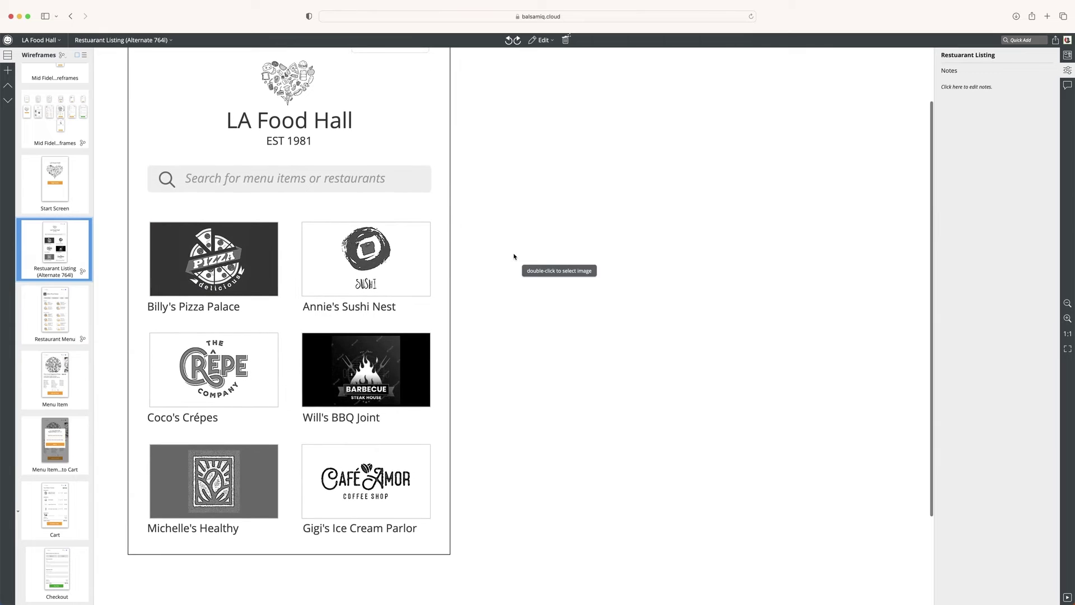
{"action": "scroll", "coordinate": [514, 257], "scroll_direction": "down", "scroll_amount": 1}
{"action": "scroll", "coordinate": [507, 250], "scroll_direction": "up", "scroll_amount": 2}
{"action": "scroll", "coordinate": [507, 250], "scroll_direction": "up", "scroll_amount": 1}
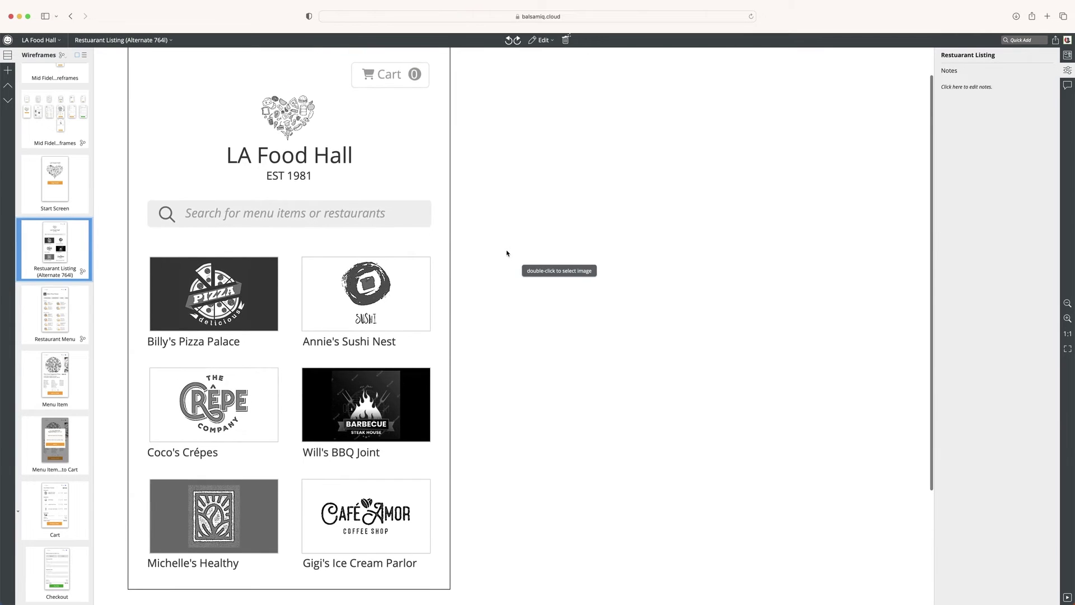
{"action": "scroll", "coordinate": [507, 253], "scroll_direction": "down", "scroll_amount": 3}
{"action": "scroll", "coordinate": [507, 254], "scroll_direction": "up", "scroll_amount": 2}
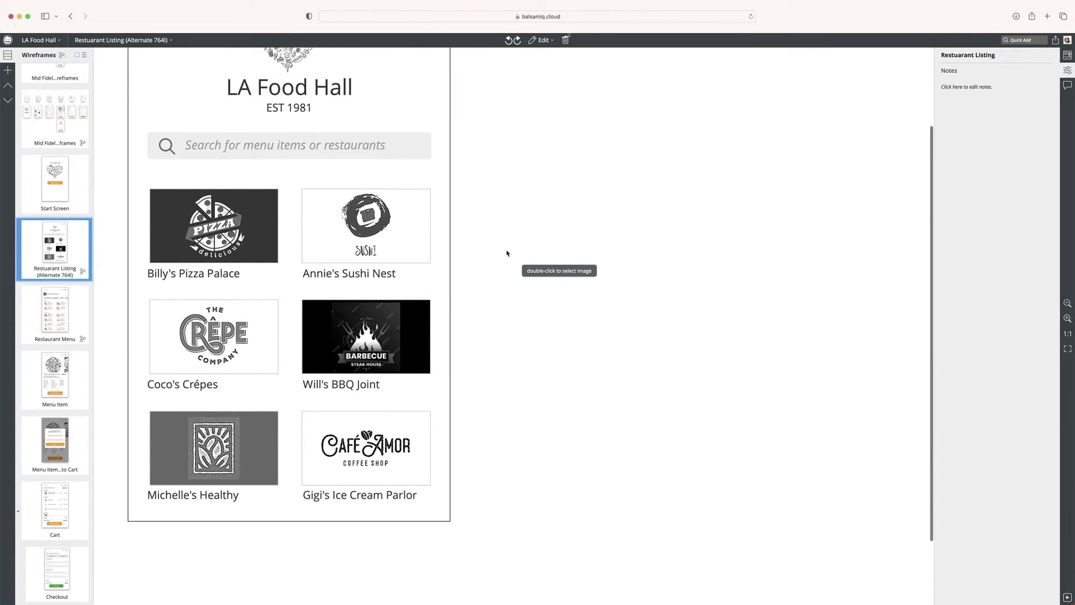
{"action": "scroll", "coordinate": [507, 253], "scroll_direction": "up", "scroll_amount": 2}
{"action": "scroll", "coordinate": [507, 253], "scroll_direction": "up", "scroll_amount": 1}
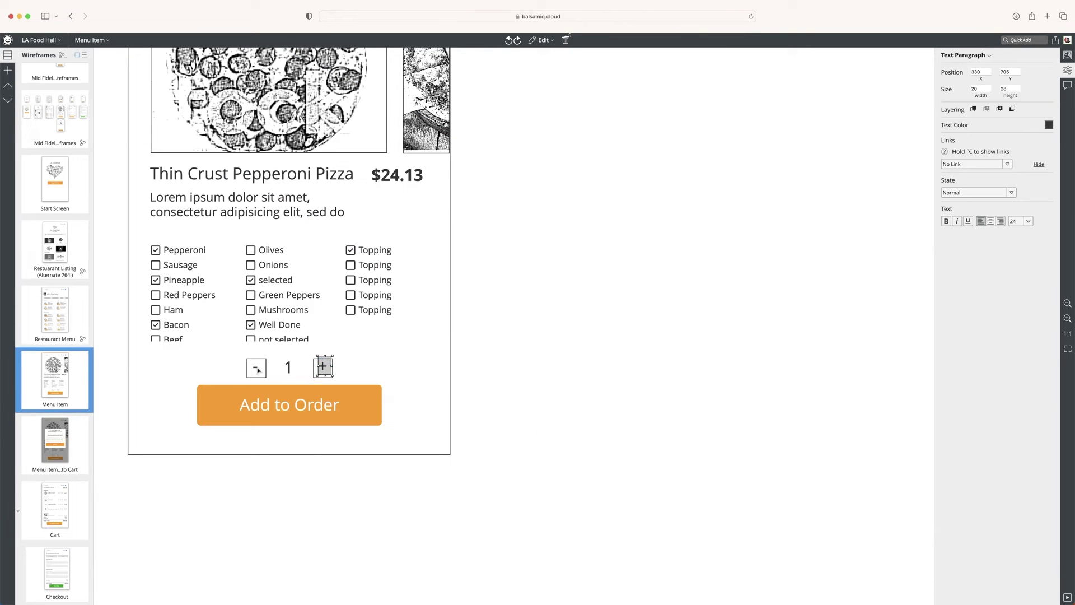
Step: Select and inspect the stepper's minus text element
{"action": "left_click", "coordinate": [257, 370], "text": "shift"}
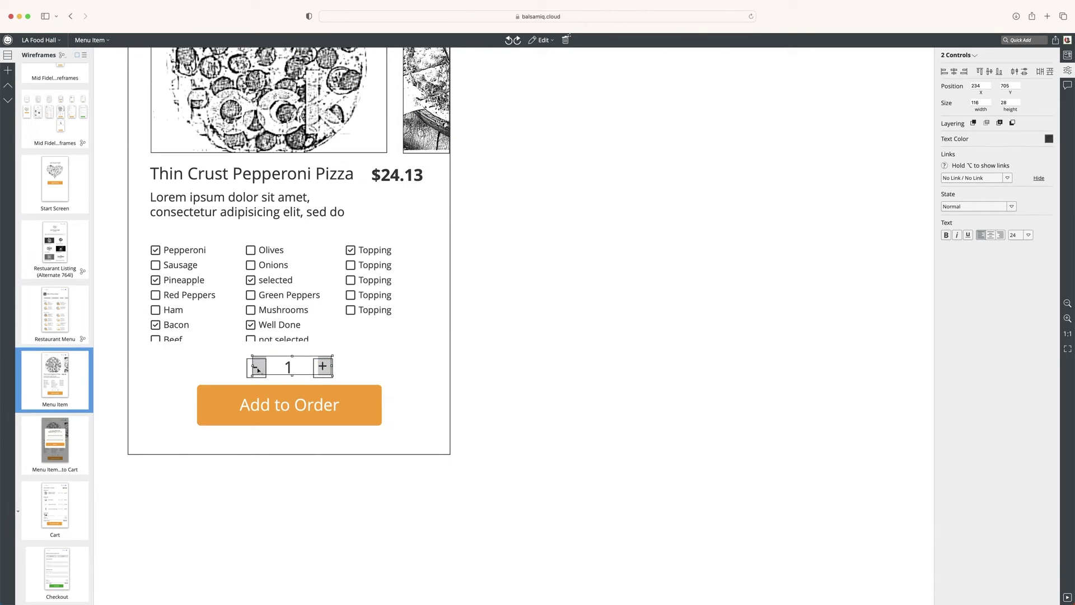
{"action": "left_click", "coordinate": [390, 392]}
{"action": "left_click", "coordinate": [256, 368]}
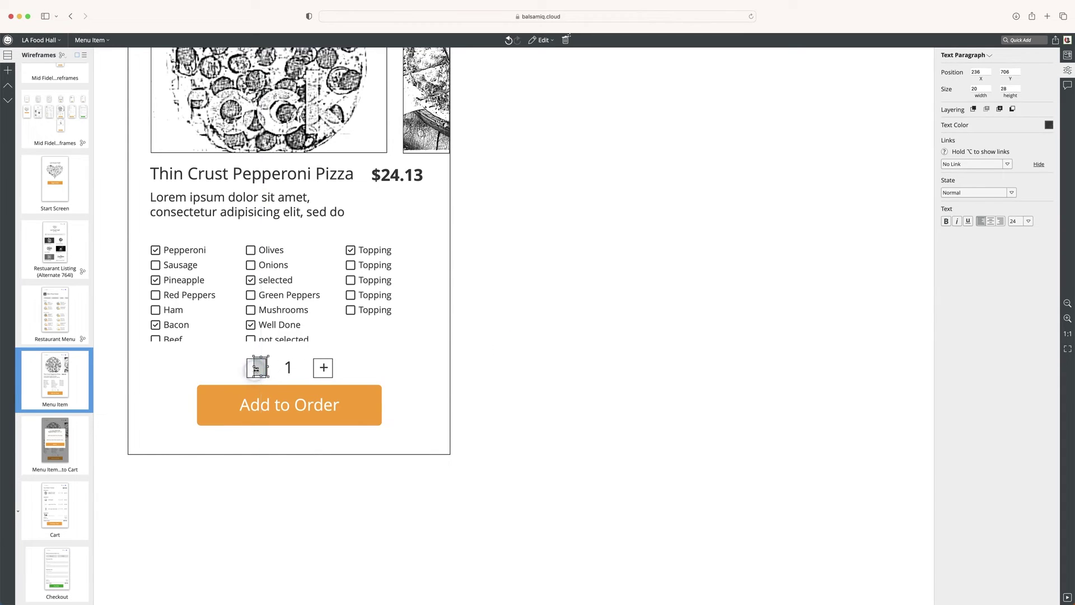
{"action": "double_click", "coordinate": [257, 368]}
{"action": "left_click", "coordinate": [487, 360]}
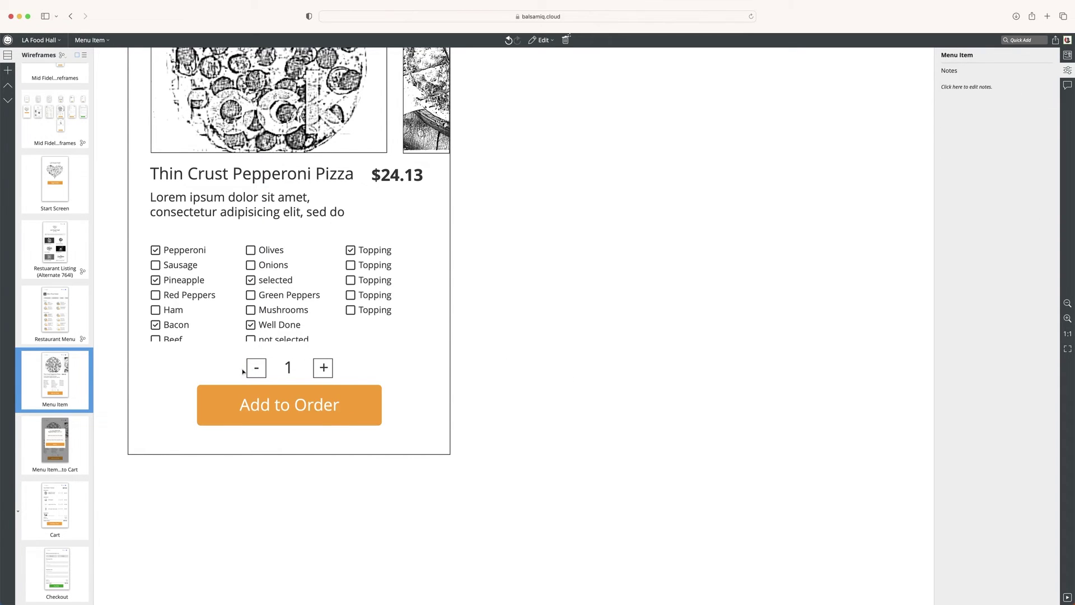
{"action": "left_click", "coordinate": [474, 356]}
Step: Add a Dash Regular icon and a Plus icon to the canvas via quick search
{"action": "key", "text": "slash"}
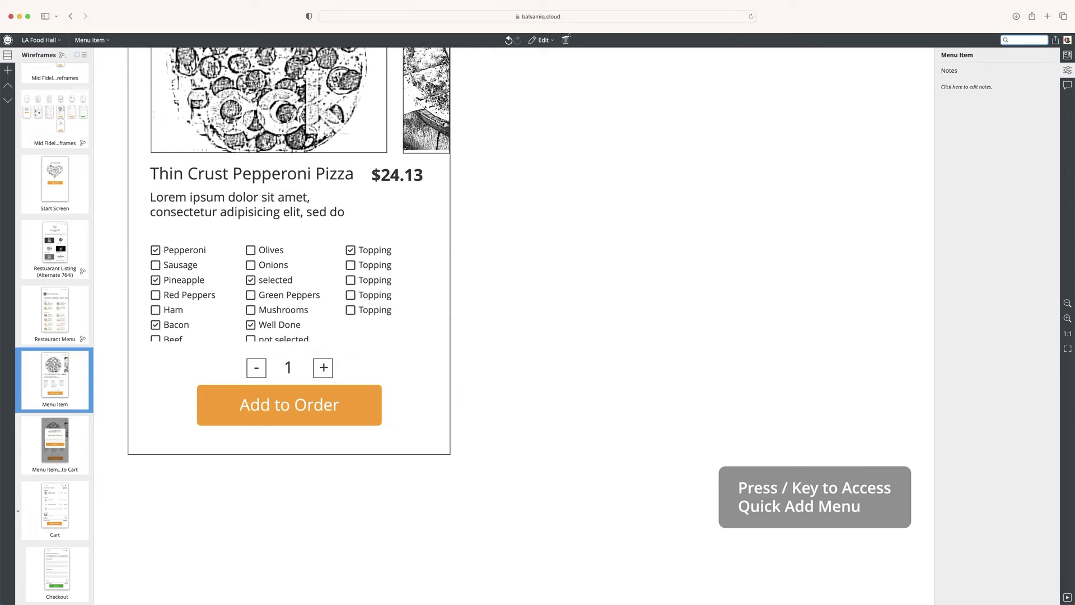
{"action": "type", "text": "dash"}
{"action": "key", "text": "Return"}
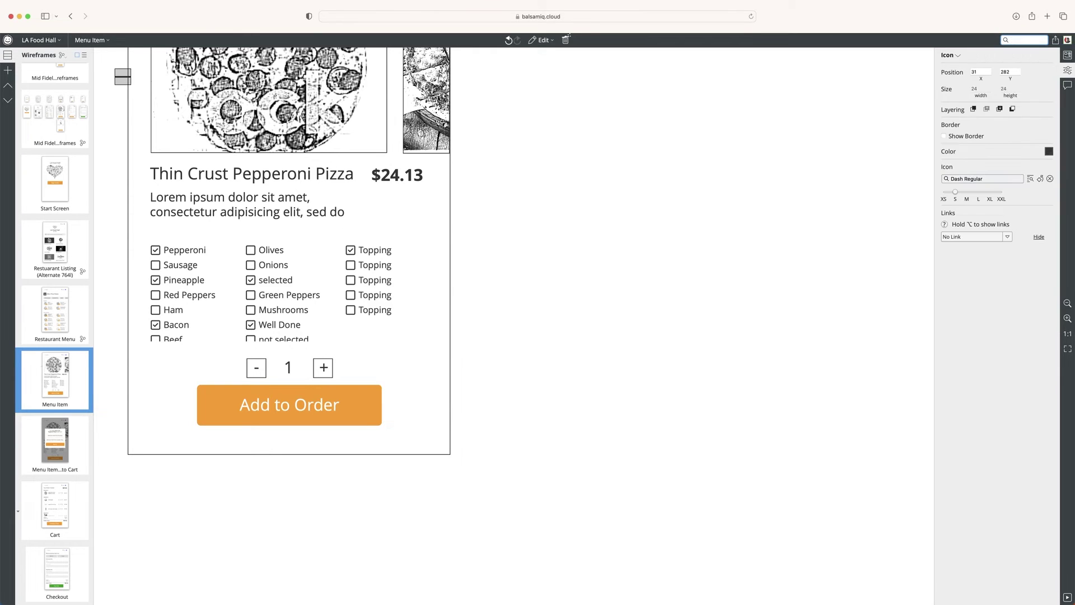
{"action": "type", "text": "plus"}
{"action": "key", "text": "Return"}
Step: Position the dash icon neatly inside the stepper's minus box
{"action": "scroll", "coordinate": [289, 336], "scroll_direction": "down", "scroll_amount": 1}
{"action": "left_click", "coordinate": [257, 352]}
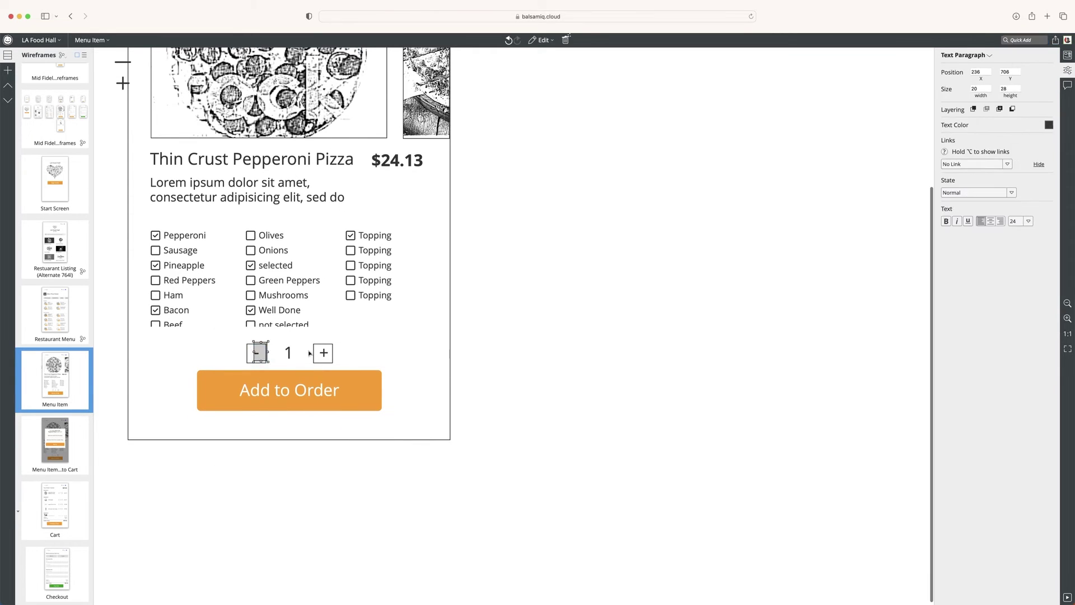
{"action": "left_click", "coordinate": [323, 353], "text": "shift"}
{"action": "left_click", "coordinate": [230, 308]}
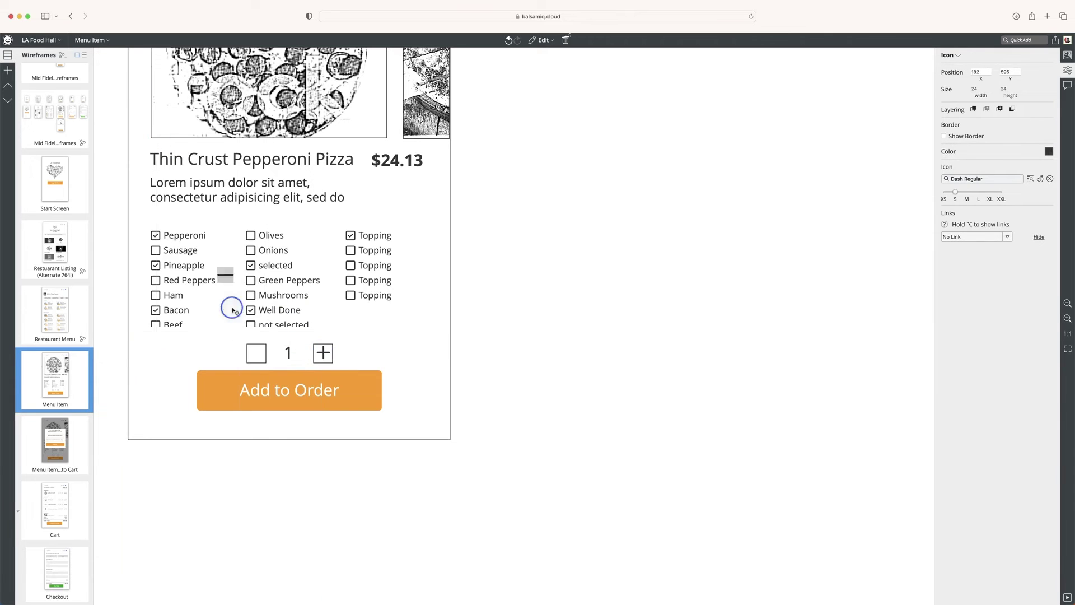
{"action": "left_click_drag", "start_coordinate": [260, 353], "coordinate": [255, 354]}
{"action": "left_click", "coordinate": [672, 319]}
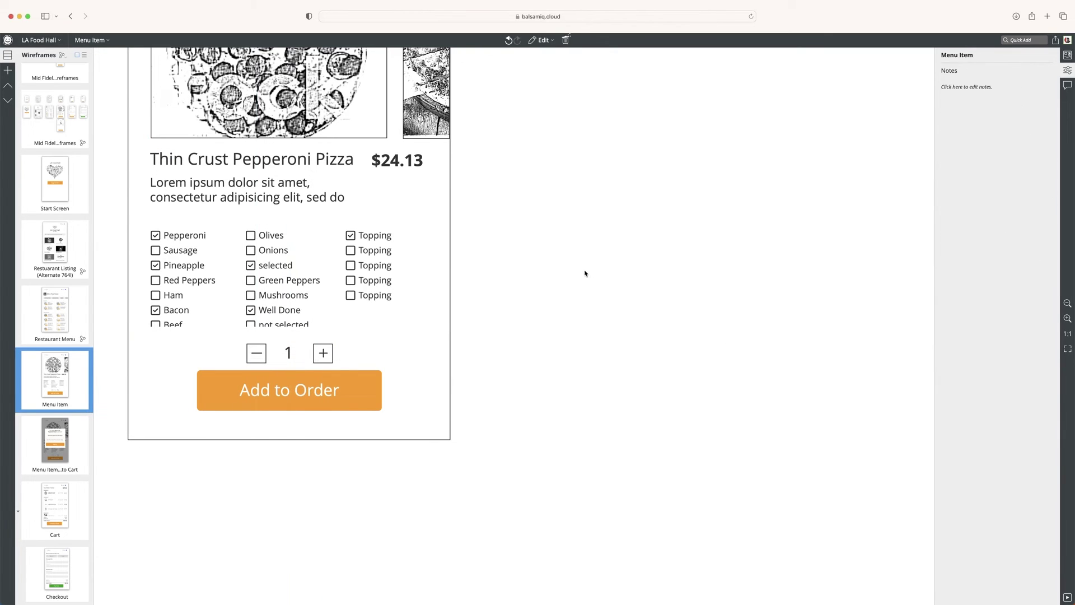
{"action": "scroll", "coordinate": [486, 281], "scroll_direction": "up", "scroll_amount": 1}
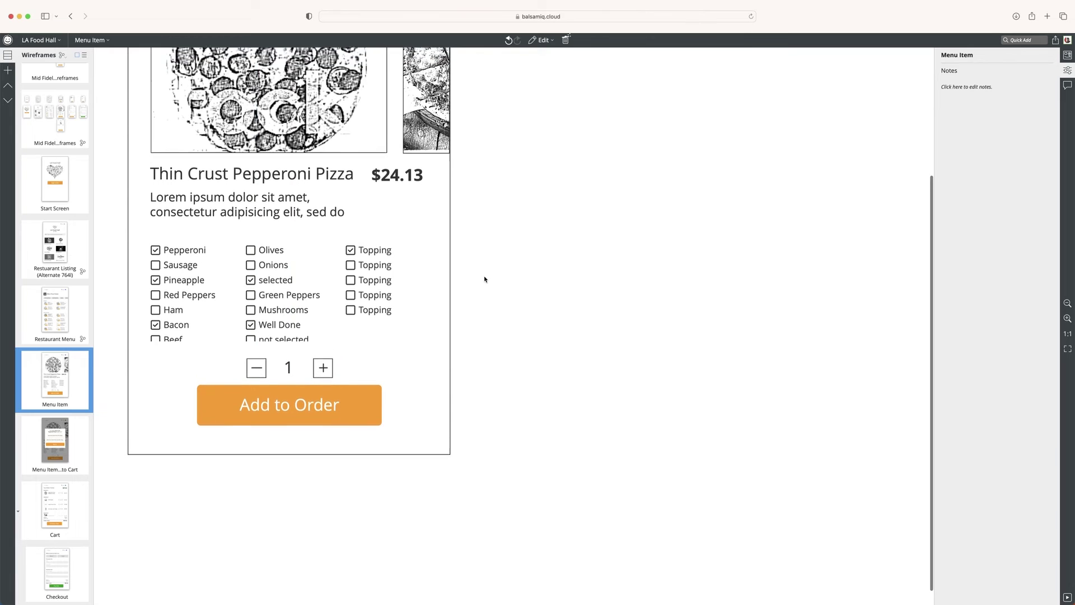
{"action": "scroll", "coordinate": [487, 274], "scroll_direction": "up", "scroll_amount": 3}
{"action": "scroll", "coordinate": [488, 267], "scroll_direction": "up", "scroll_amount": 3}
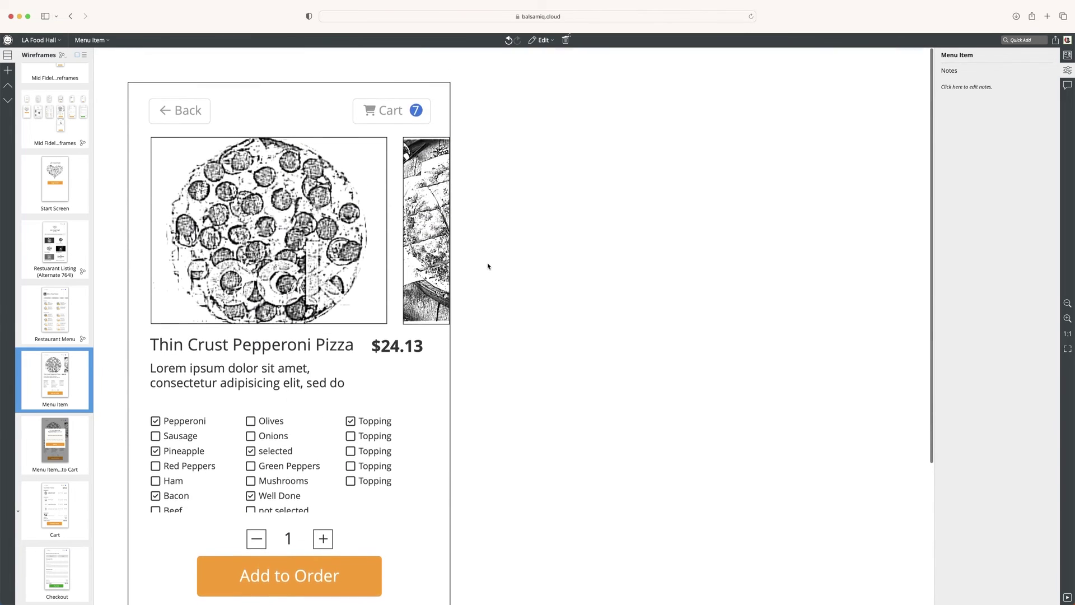
{"action": "left_click", "coordinate": [429, 173]}
{"action": "double_click", "coordinate": [429, 173]}
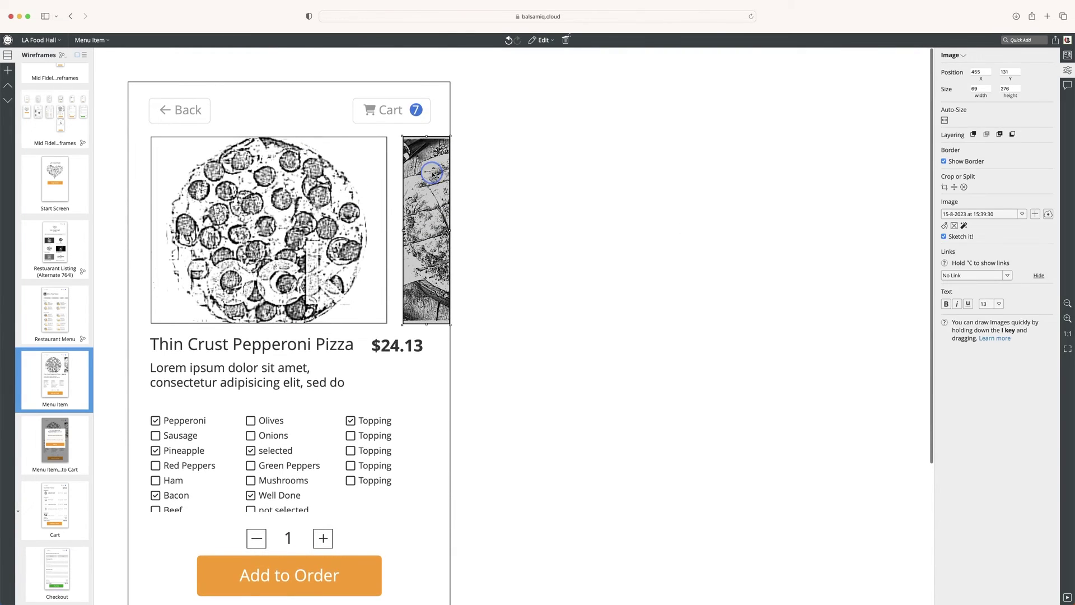
{"action": "key", "text": "Escape"}
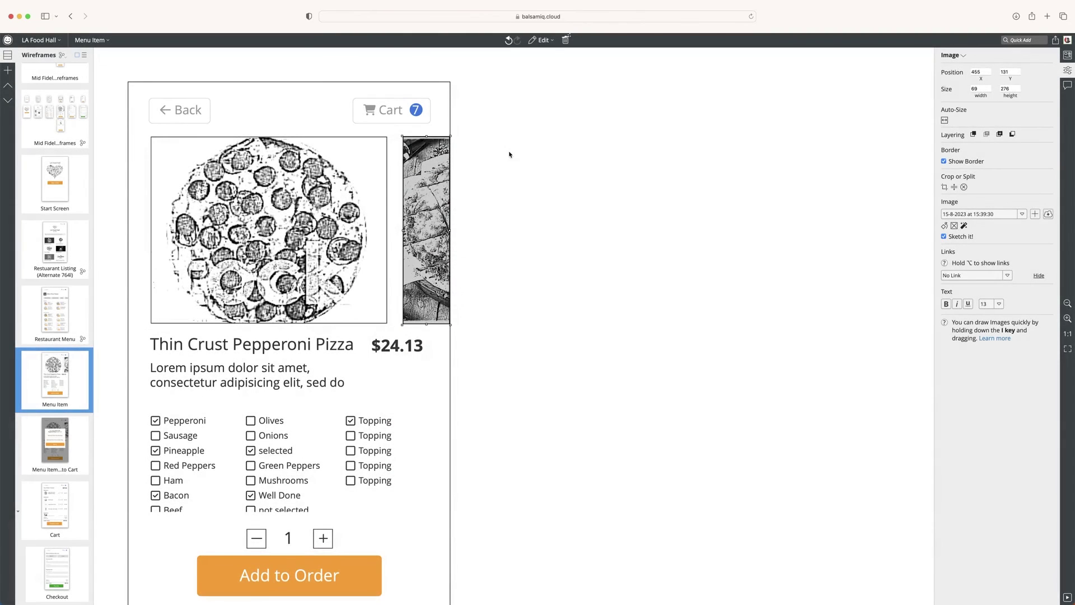
{"action": "scroll", "coordinate": [346, 332], "scroll_direction": "down", "scroll_amount": 2}
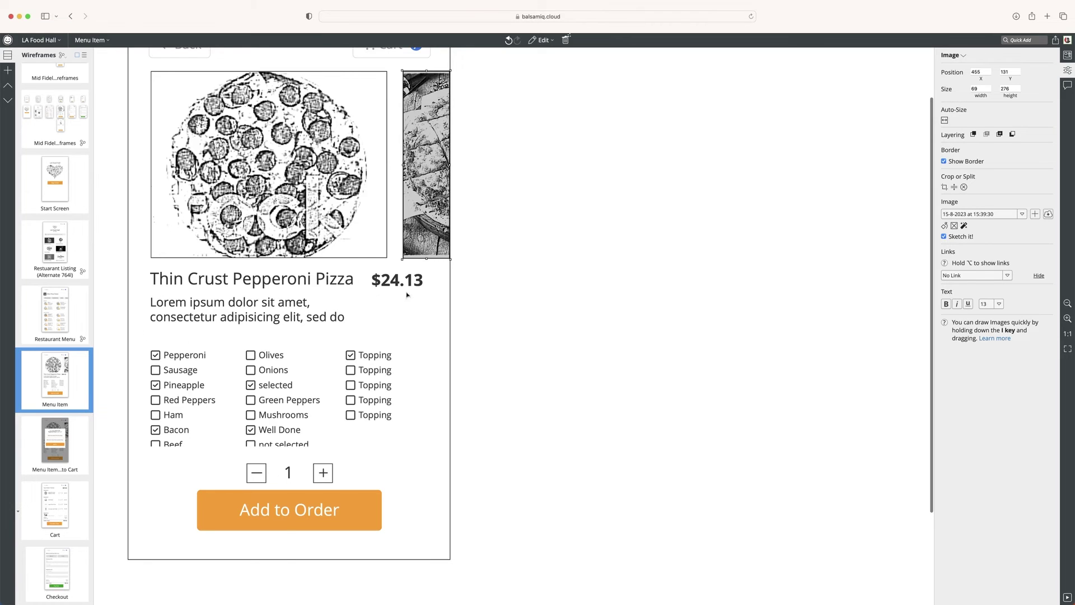
{"action": "scroll", "coordinate": [227, 307], "scroll_direction": "down", "scroll_amount": 2}
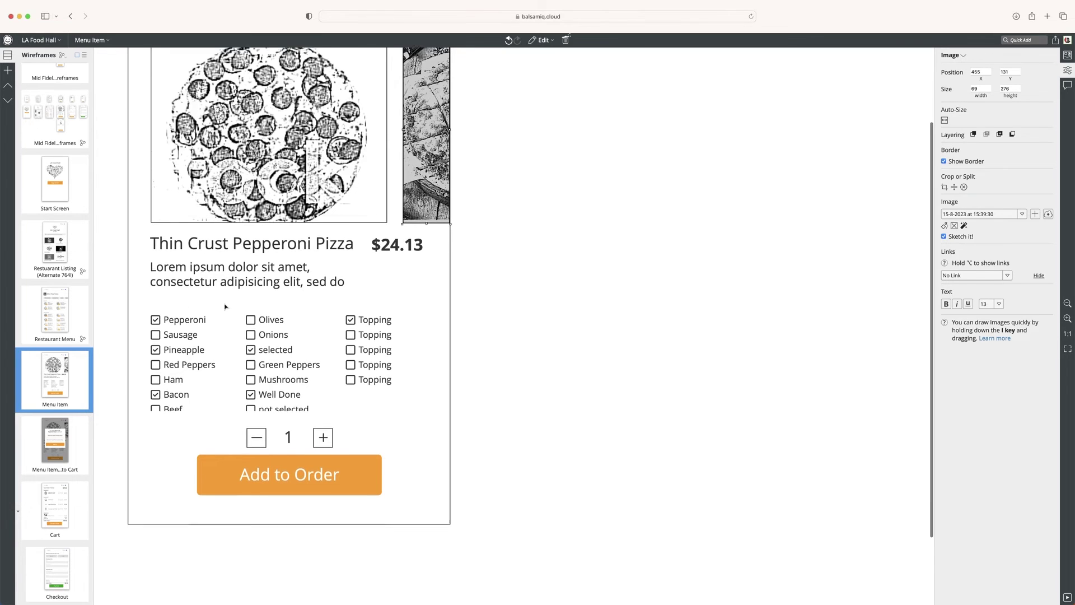
{"action": "scroll", "coordinate": [238, 307], "scroll_direction": "up", "scroll_amount": 2}
{"action": "scroll", "coordinate": [224, 252], "scroll_direction": "up", "scroll_amount": 2}
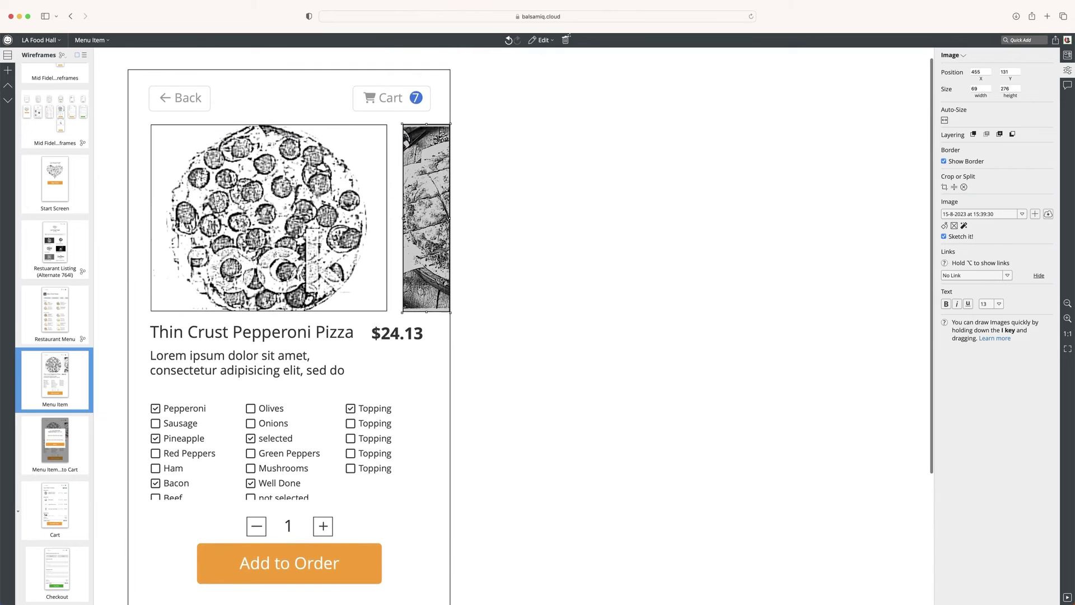
{"action": "scroll", "coordinate": [180, 121], "scroll_direction": "down", "scroll_amount": 3}
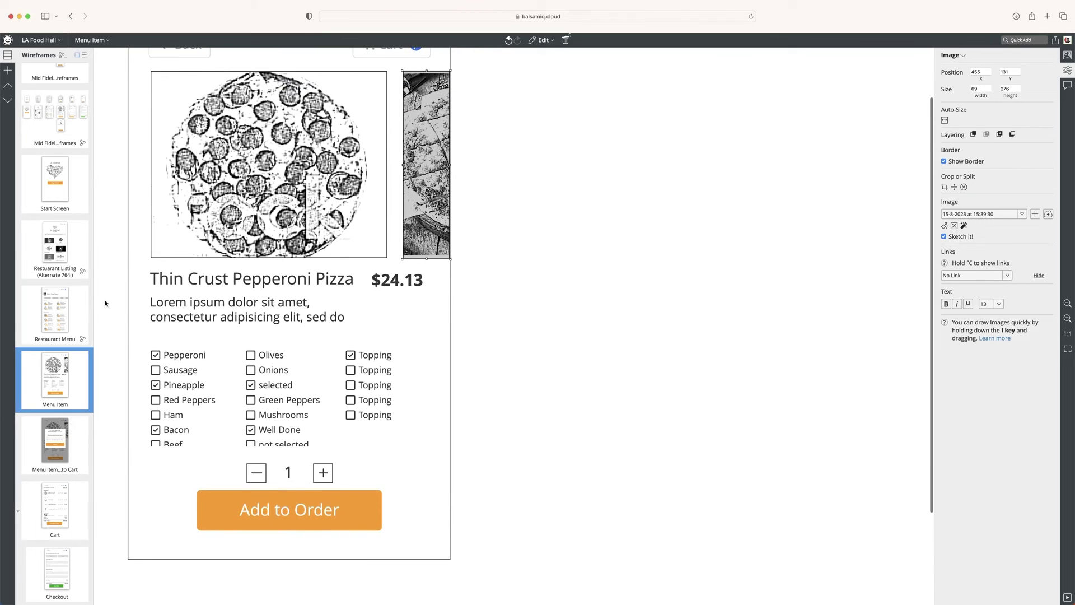
{"action": "scroll", "coordinate": [191, 317], "scroll_direction": "up", "scroll_amount": 2}
Step: Relabel the Menu Item - Add to Cart popup's orange button 'Go to Checkout'
{"action": "left_click", "coordinate": [45, 443]}
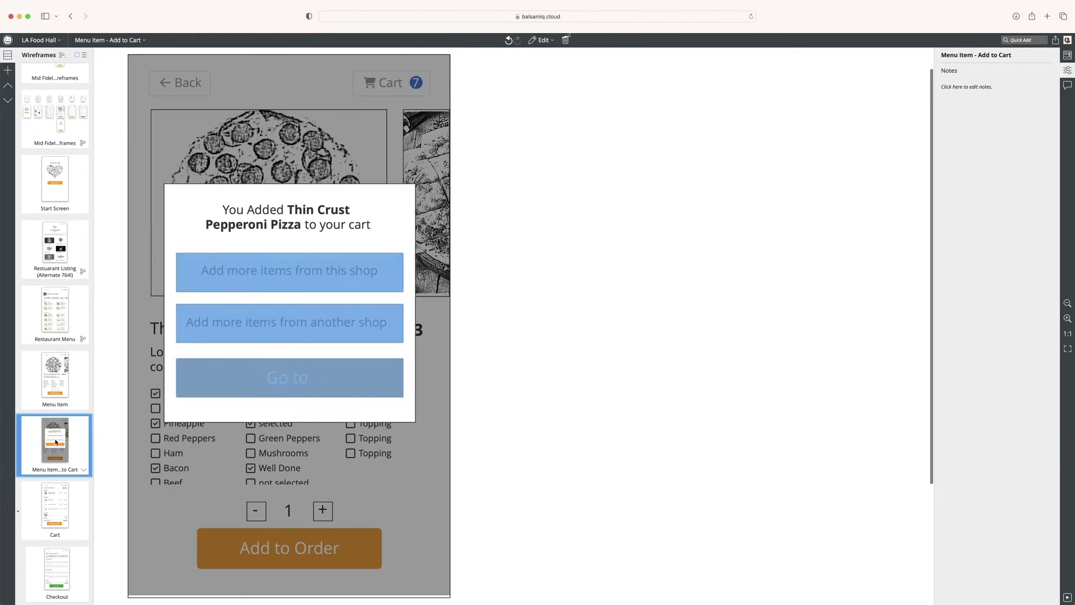
{"action": "left_click", "coordinate": [323, 278]}
{"action": "left_click", "coordinate": [324, 328], "text": "shift"}
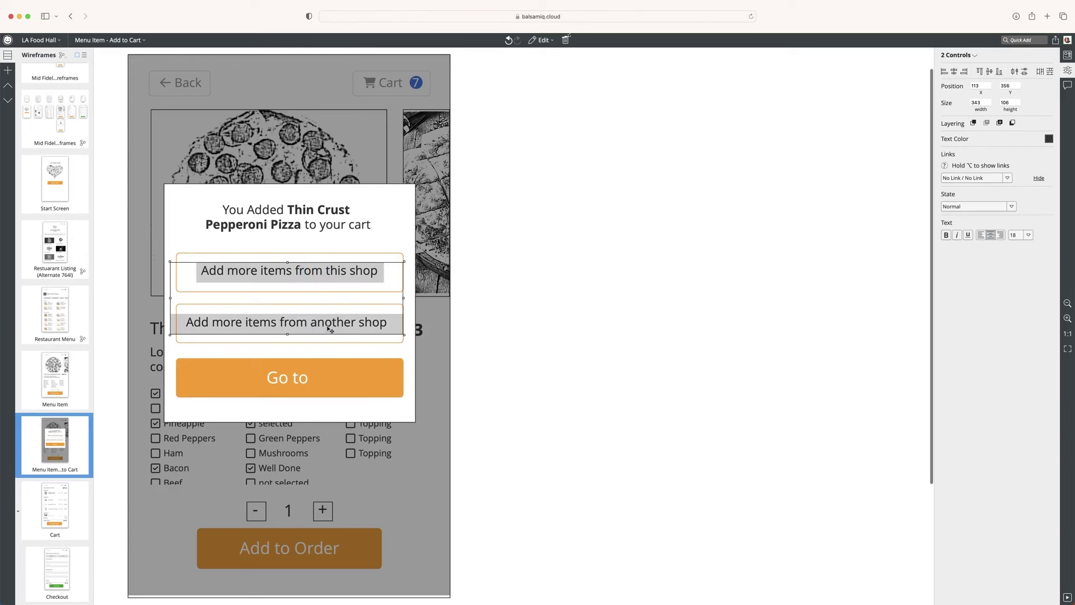
{"action": "left_click", "coordinate": [553, 325]}
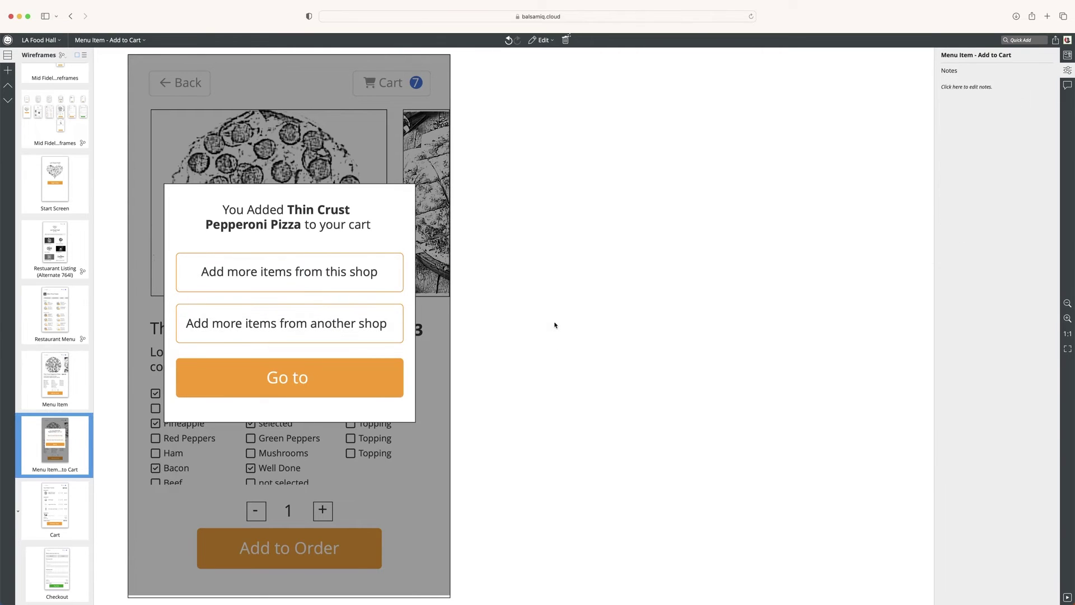
{"action": "key", "text": "super+shift+z"}
{"action": "left_click", "coordinate": [493, 377]}
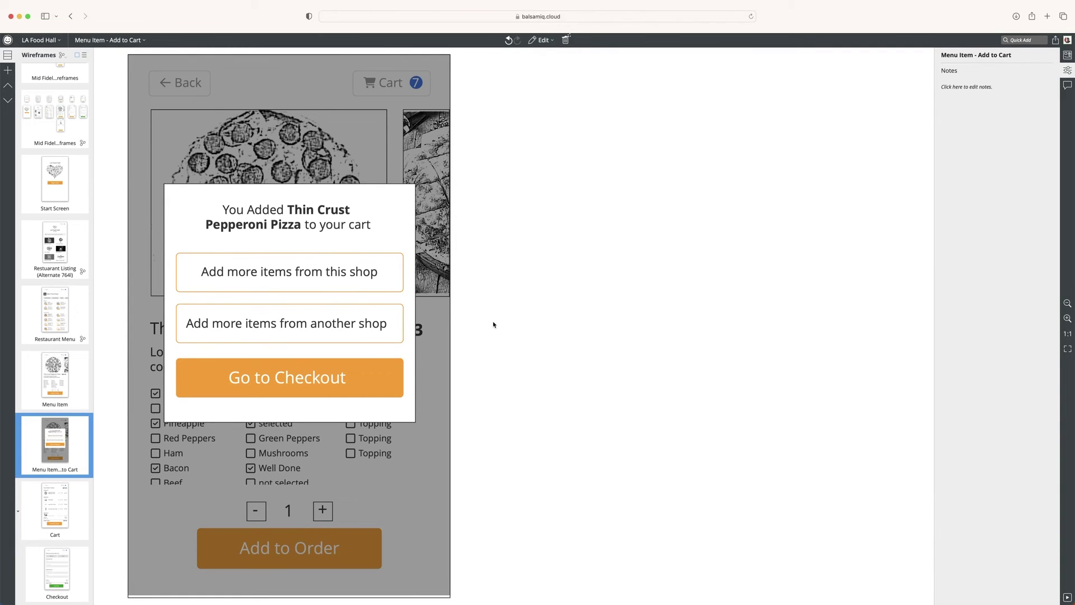
{"action": "key", "text": "super+minus"}
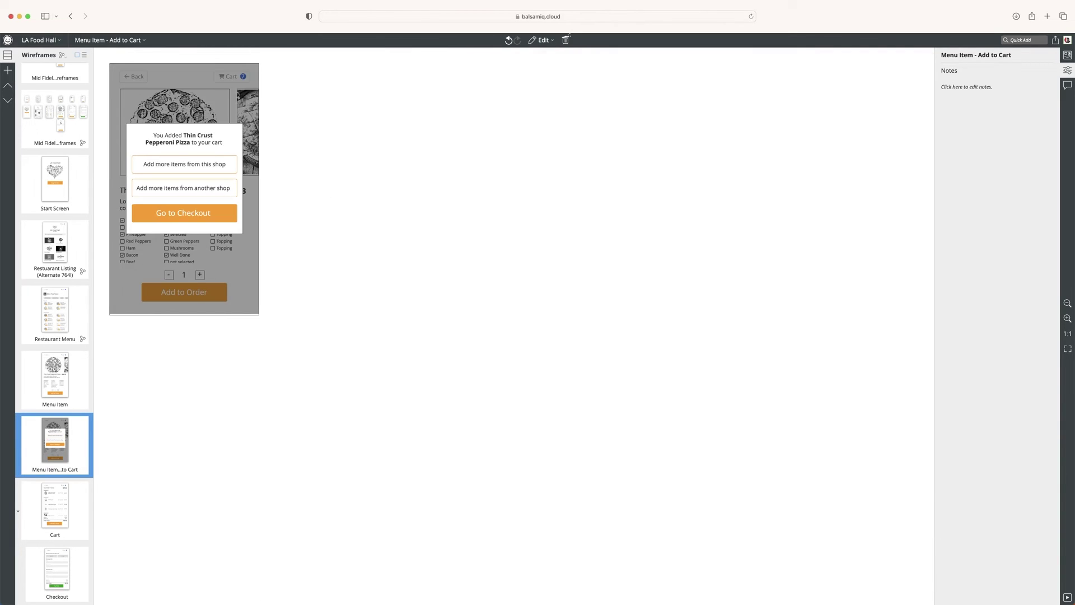
{"action": "key", "text": "ctrl+equal"}
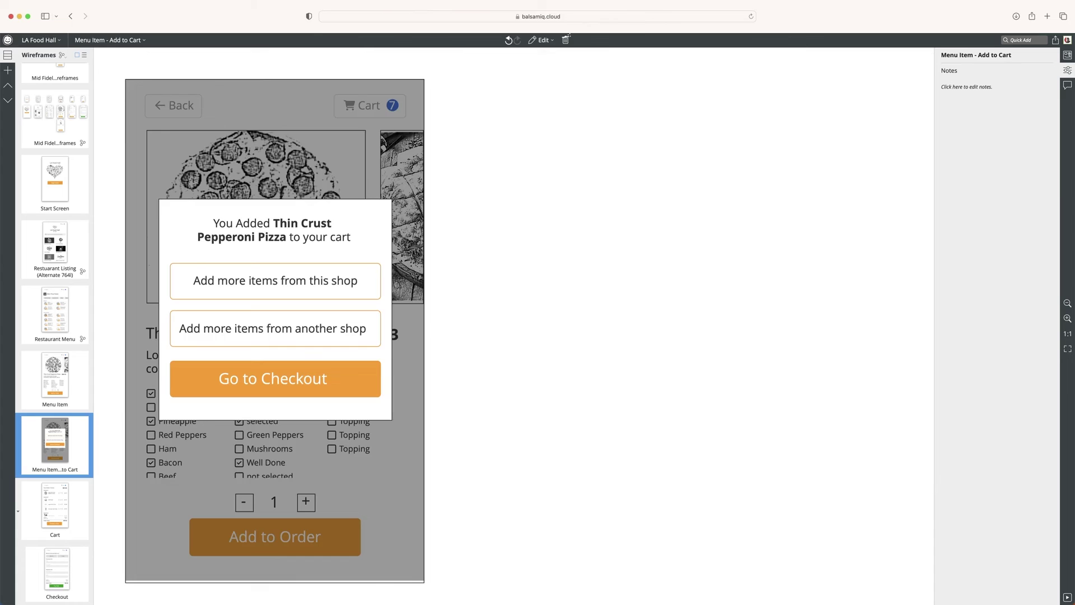
{"action": "scroll", "coordinate": [288, 326], "scroll_direction": "up", "scroll_amount": 1}
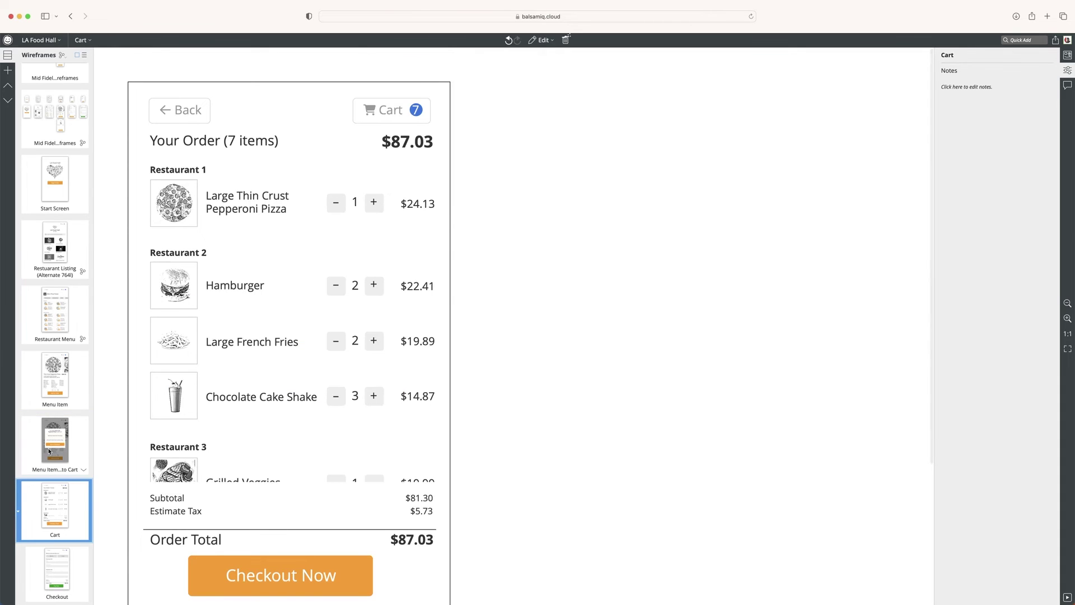
Step: Give the Menu Item's minus and plus stepper buttons rounded corners and a grey fill
{"action": "left_click", "coordinate": [55, 395]}
{"action": "left_click", "coordinate": [259, 511]}
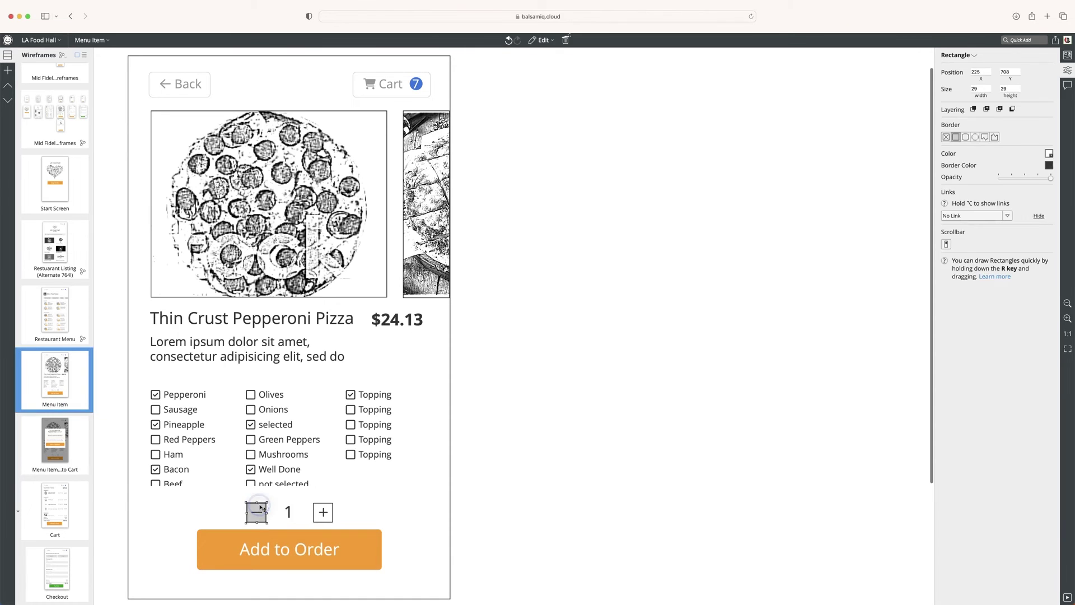
{"action": "left_click", "coordinate": [323, 511], "text": "shift"}
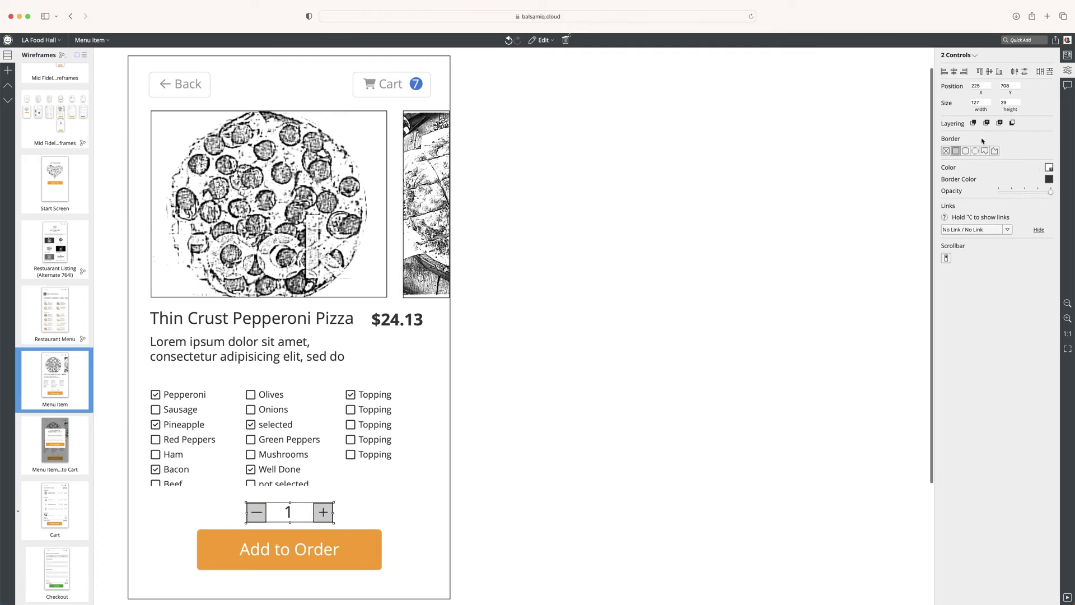
{"action": "left_click", "coordinate": [966, 150]}
{"action": "left_click", "coordinate": [1049, 167]}
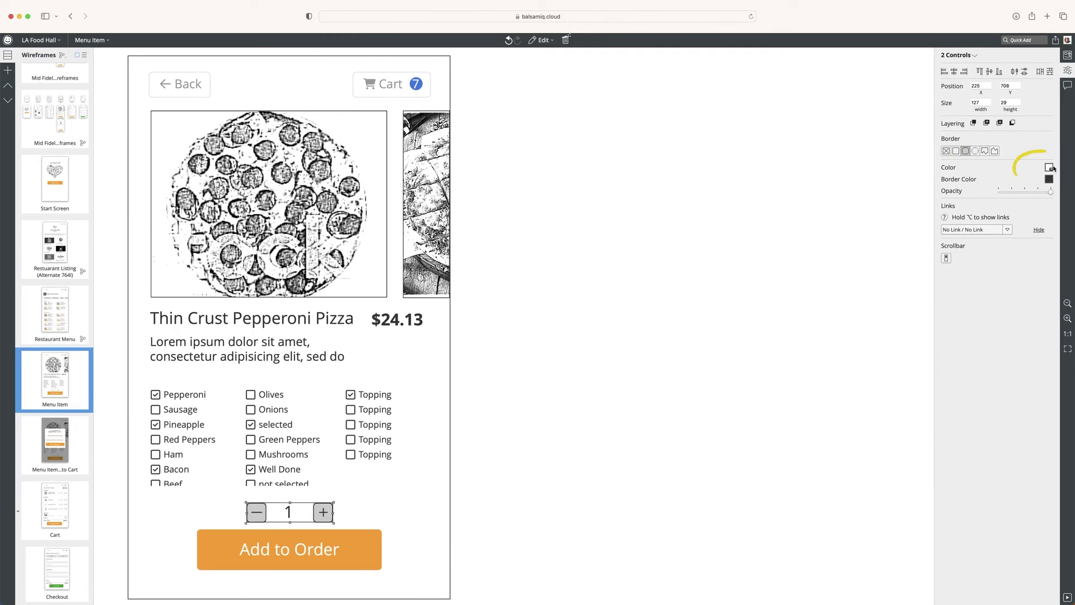
{"action": "left_click", "coordinate": [663, 411]}
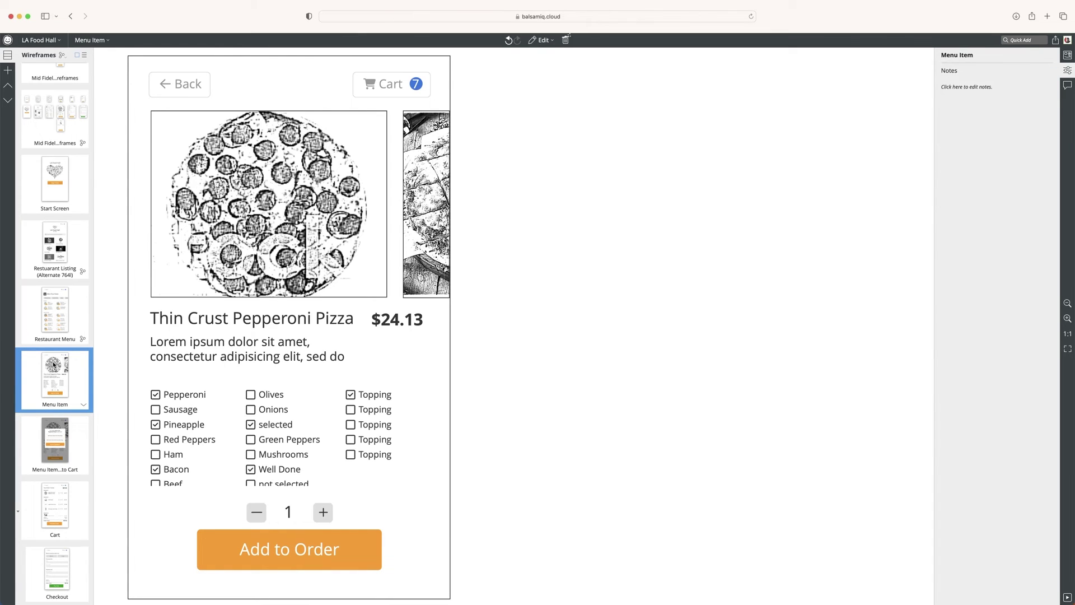
{"action": "left_click", "coordinate": [62, 496]}
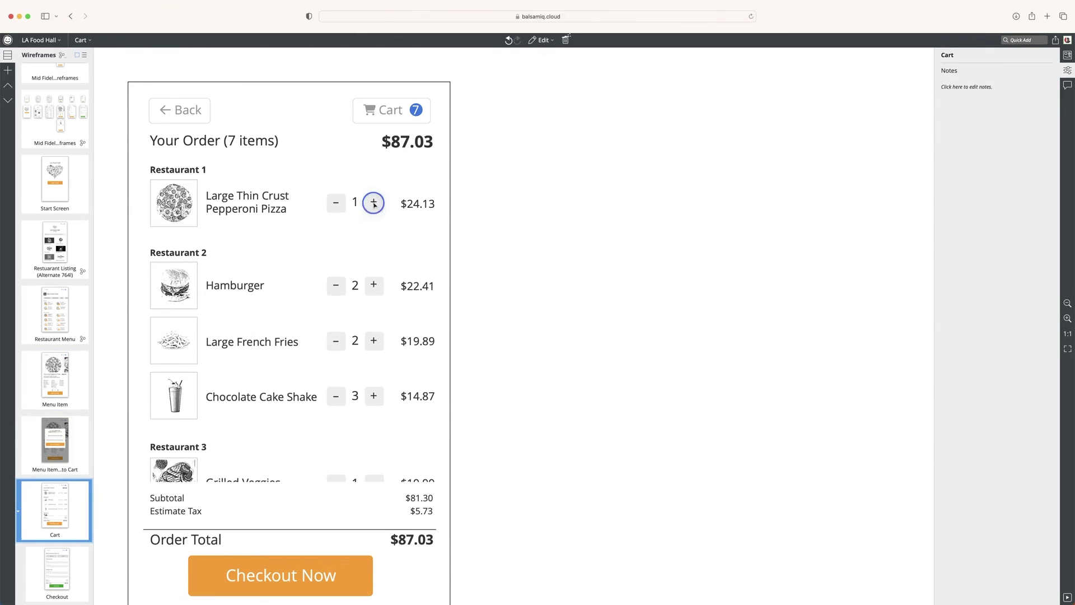
Step: Nudge the cart's four minus buttons down and right into alignment
{"action": "left_click_drag", "start_coordinate": [374, 196], "coordinate": [373, 347]}
{"action": "left_click", "coordinate": [336, 202]}
{"action": "left_click", "coordinate": [336, 285], "text": "shift"}
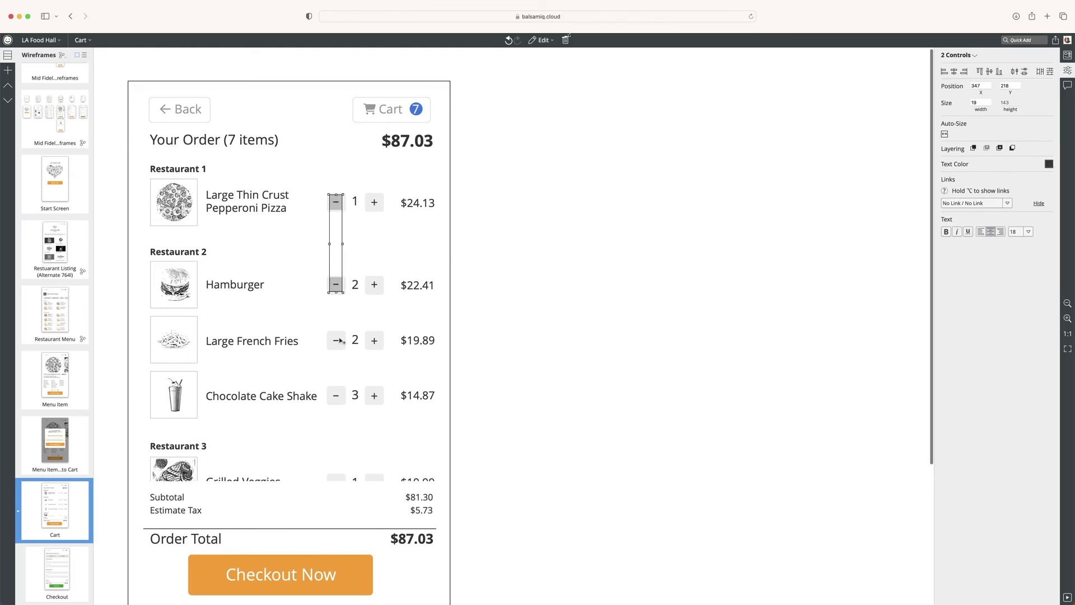
{"action": "left_click", "coordinate": [337, 340], "text": "shift"}
{"action": "left_click", "coordinate": [336, 396], "text": "shift"}
{"action": "key", "text": "Down"}
{"action": "key", "text": "Right"}
{"action": "left_click", "coordinate": [633, 317]}
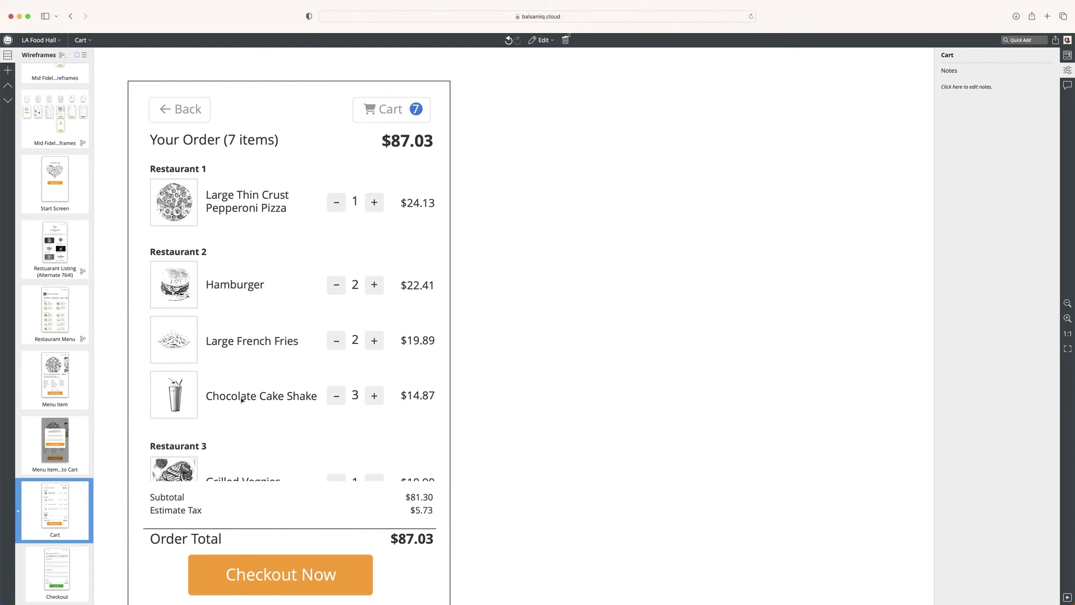
Step: Try narrowing the Chocolate Cake Shake label and bolding the item prices, undoing both
{"action": "left_click", "coordinate": [294, 399]}
{"action": "left_click_drag", "start_coordinate": [325, 396], "coordinate": [314, 396]}
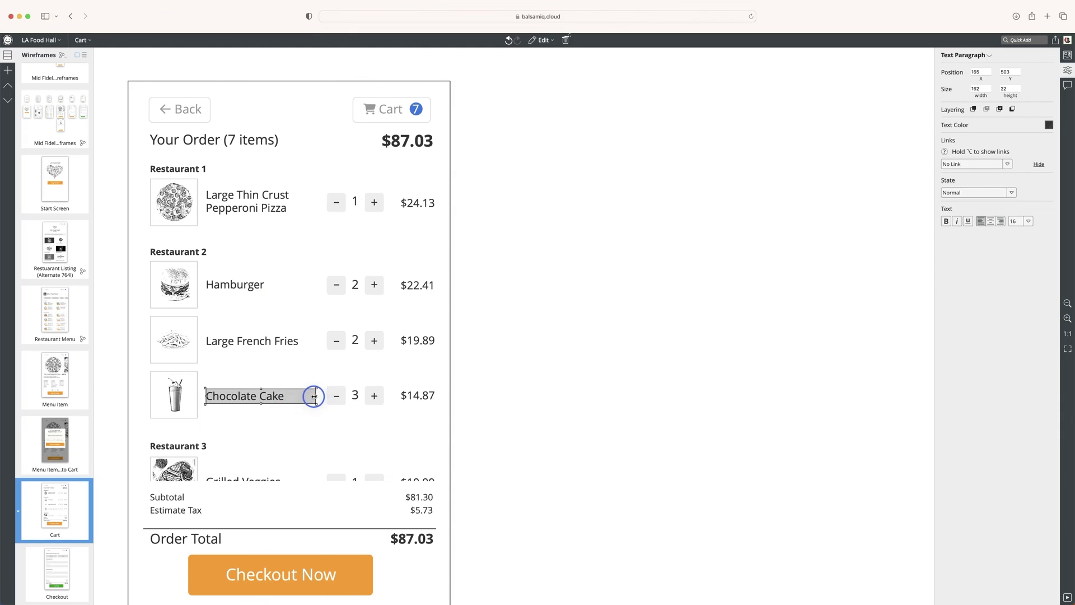
{"action": "key", "text": "super+z"}
{"action": "left_click", "coordinate": [480, 339]}
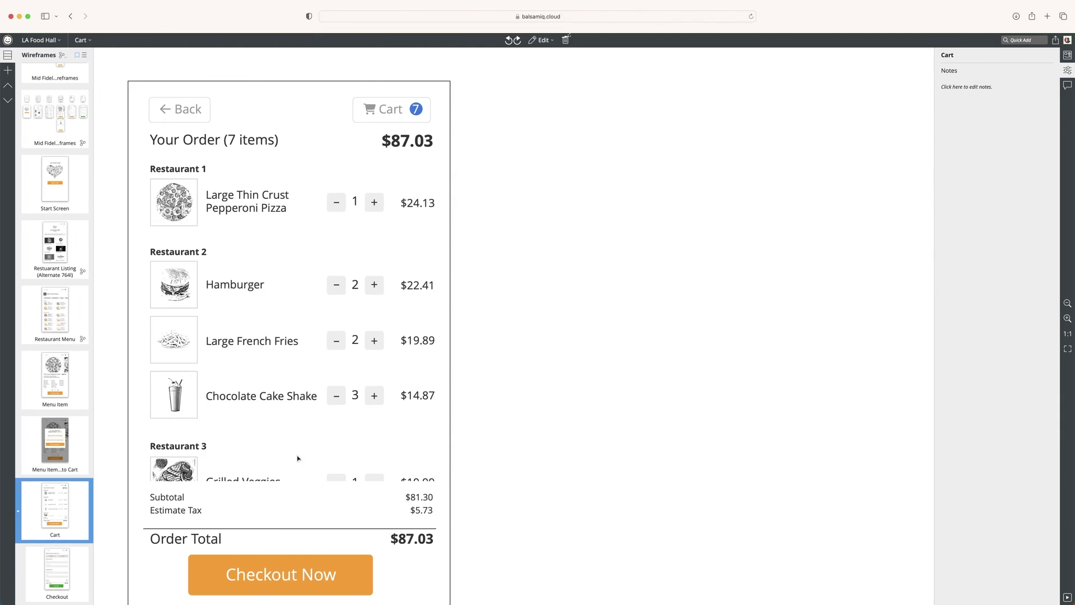
{"action": "left_click_drag", "start_coordinate": [482, 184], "coordinate": [401, 448]}
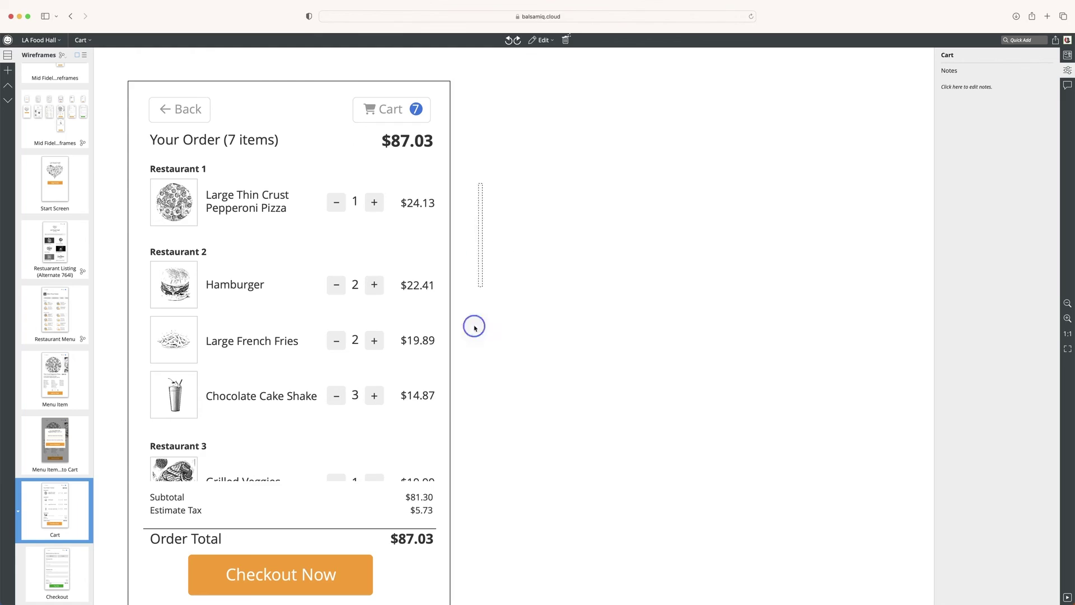
{"action": "key", "text": "super+b"}
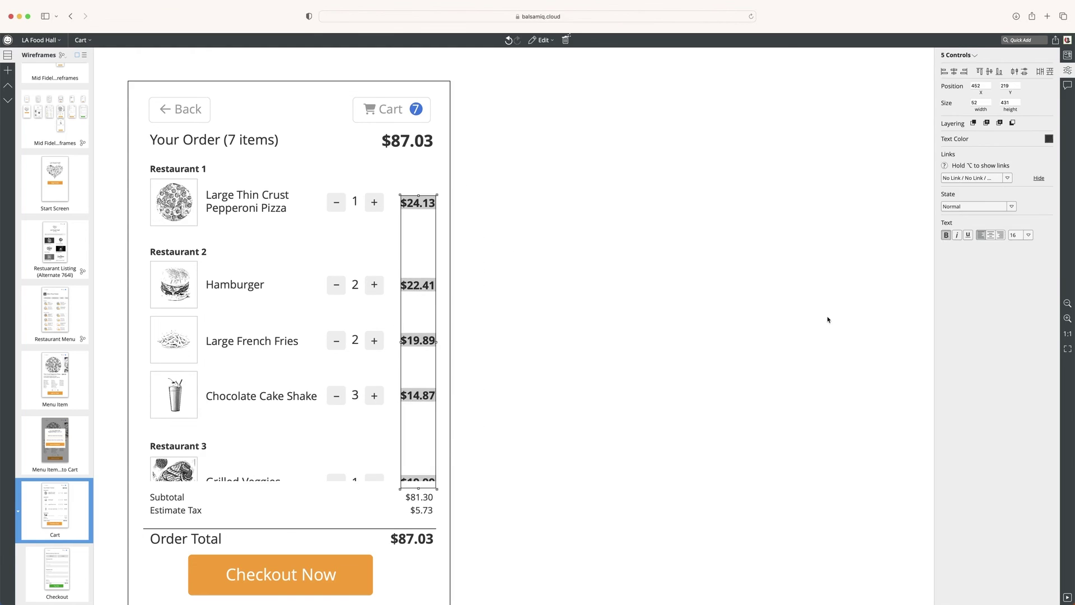
{"action": "left_click", "coordinate": [828, 319]}
{"action": "key", "text": "super+z"}
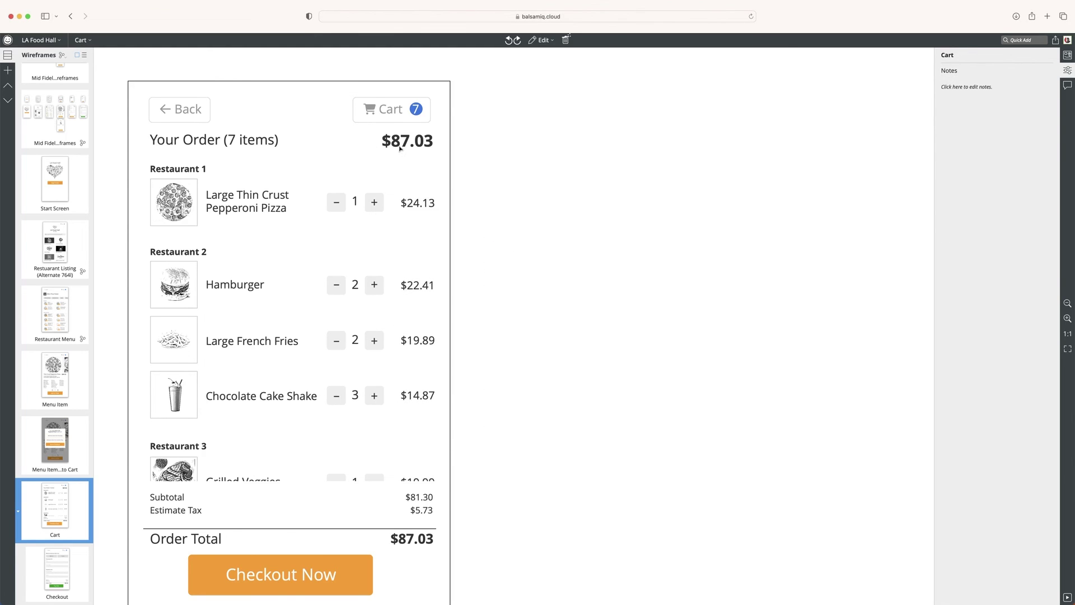